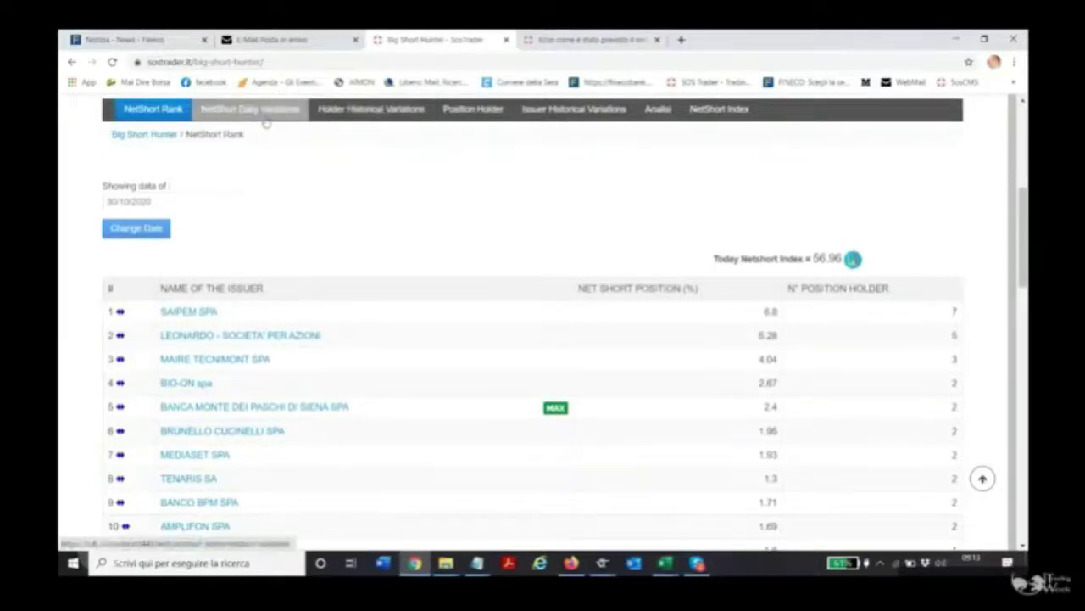
Look over the article on how Saipem's rebound was predicted and return to the Big Short Hunter page
click(570, 40)
scroll(636, 381, down, 4)
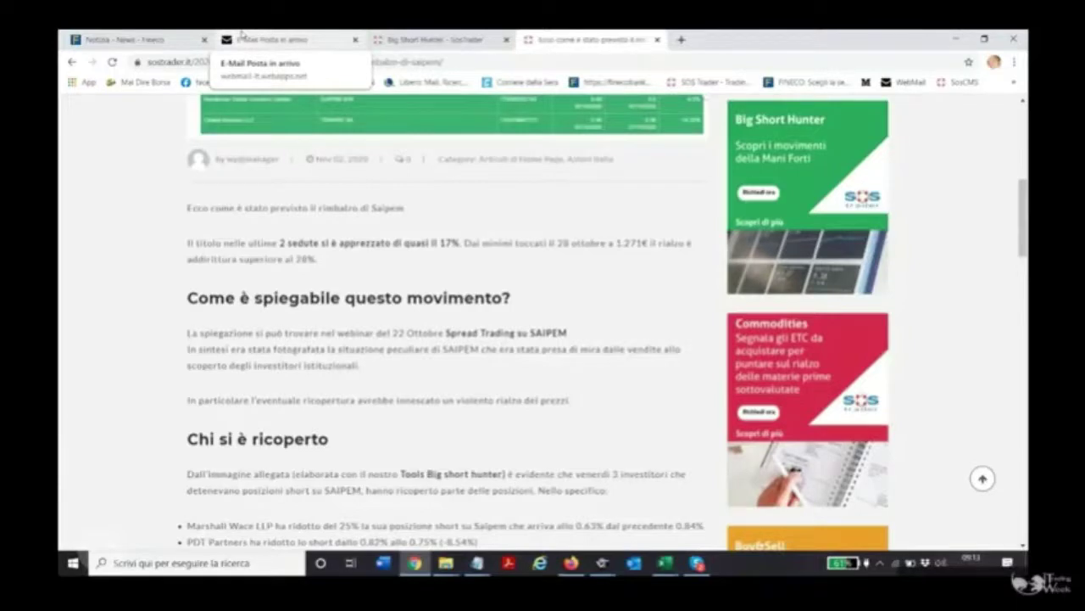
click(451, 34)
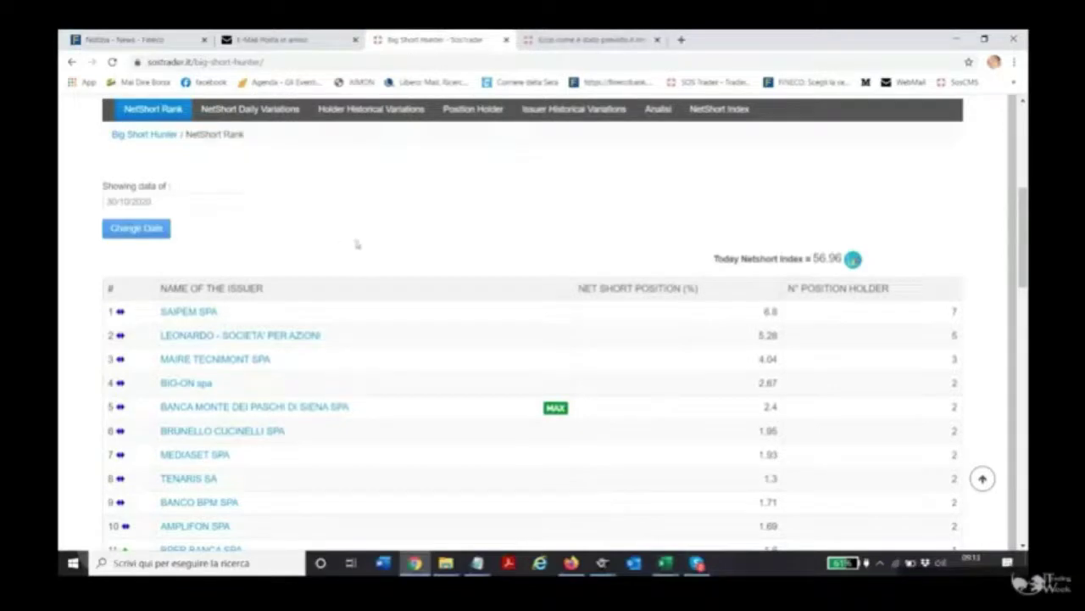
Open the NetShort Daily Variations for 30/10/2020 and review the day's variations, new positions and closed positions
click(247, 117)
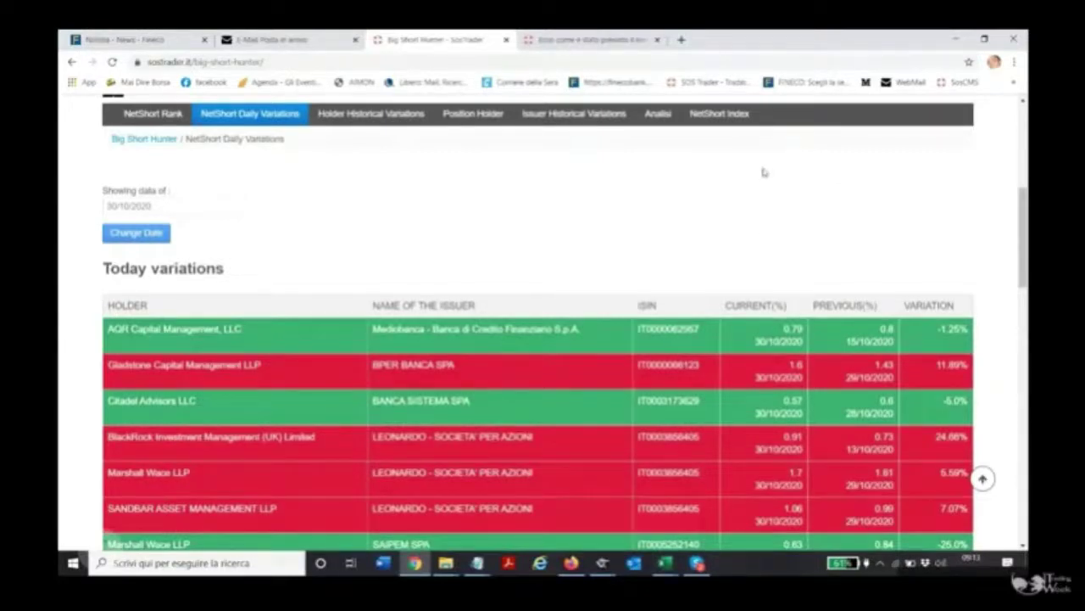
scroll(749, 181, down, 3)
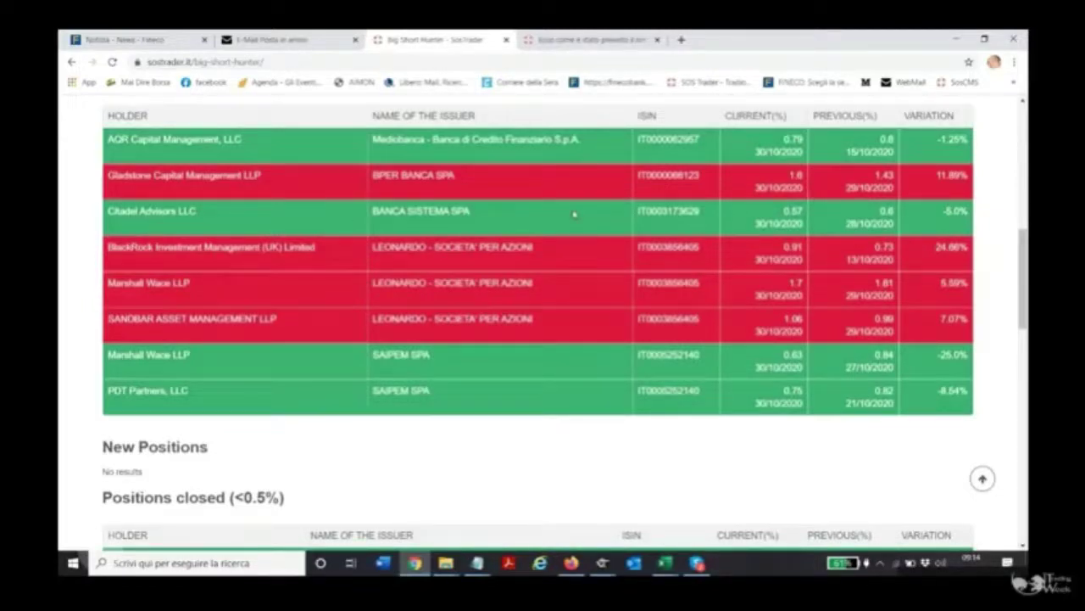
scroll(574, 215, down, 3)
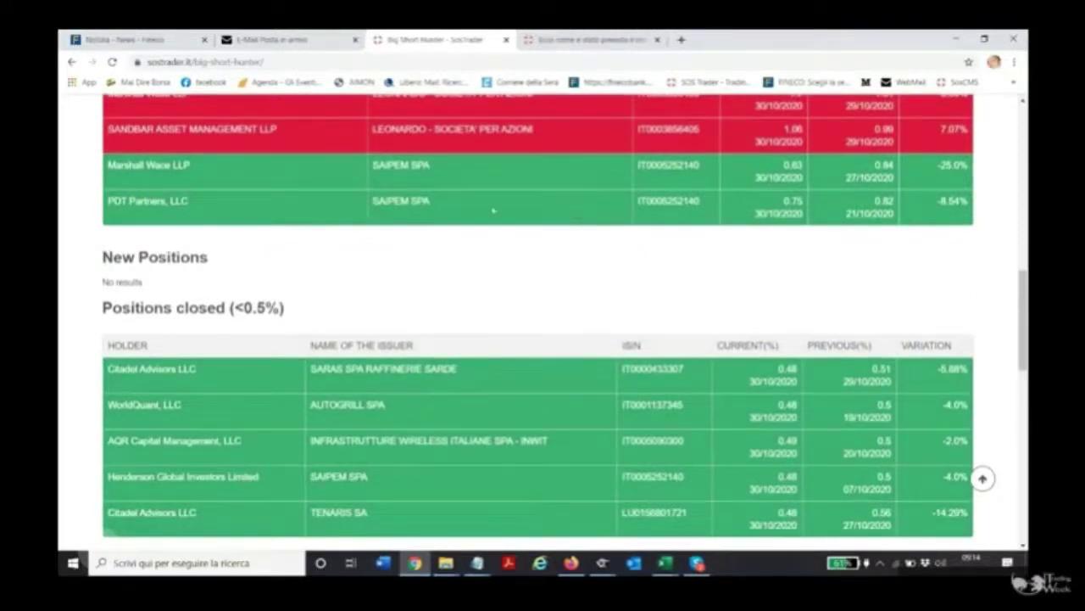
scroll(562, 252, down, 2)
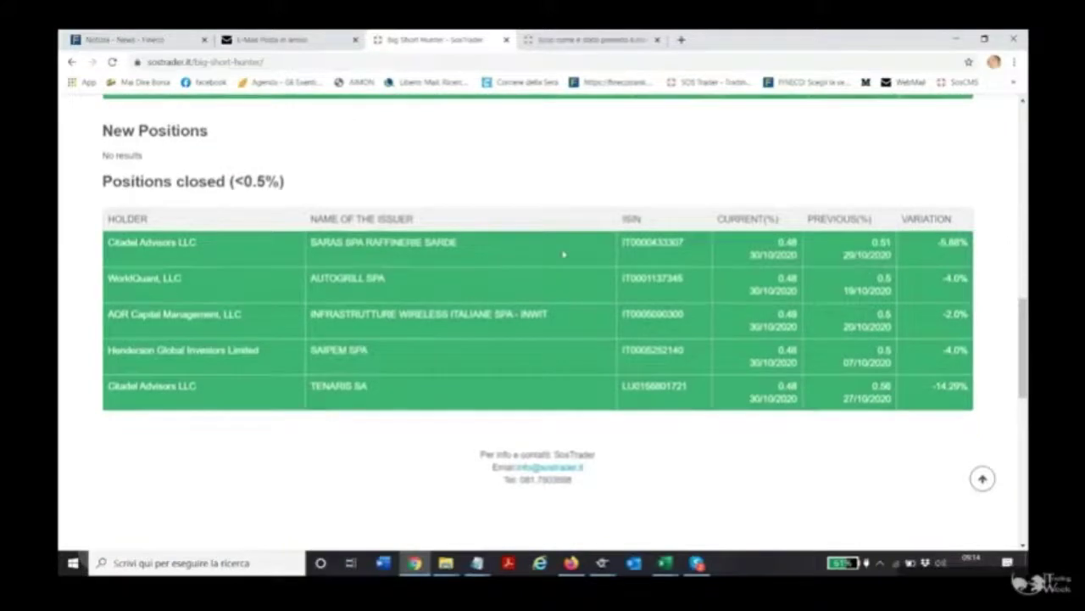
scroll(563, 255, up, 1)
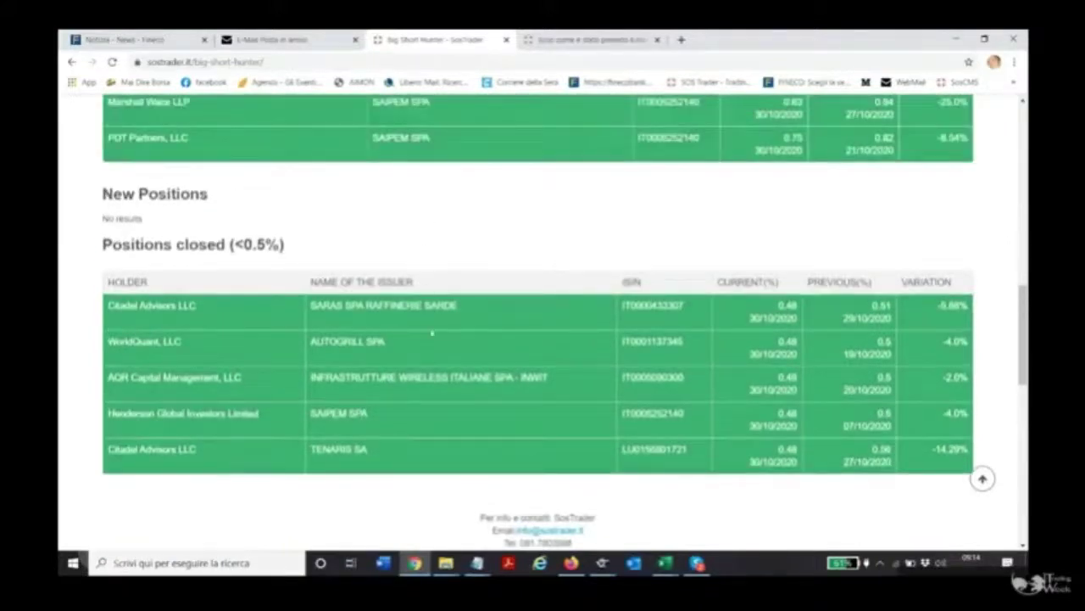
scroll(562, 359, up, 1)
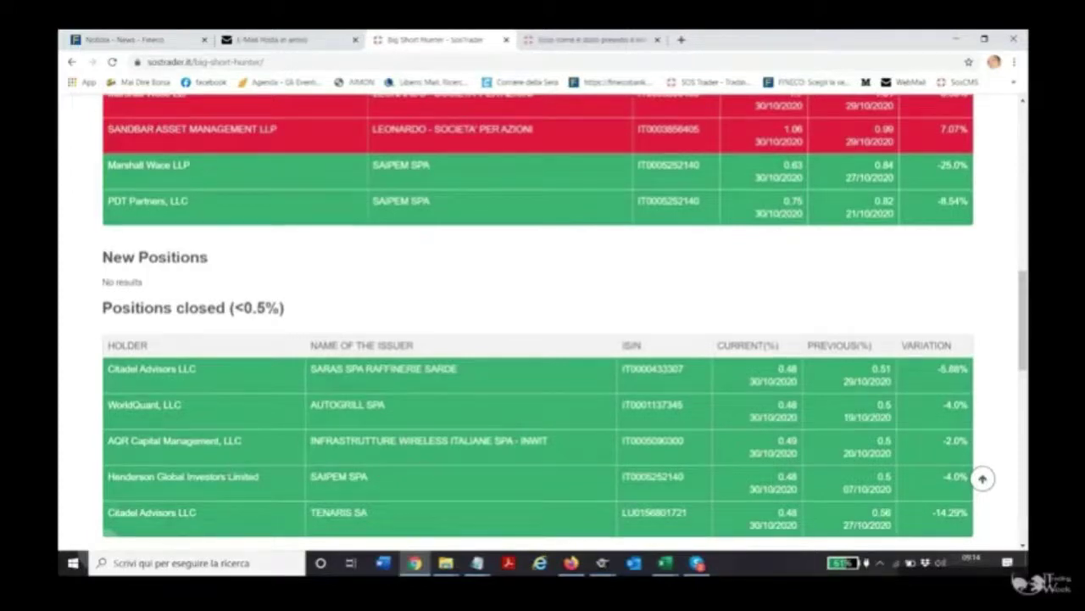
Highlight the holders Henderson Global Investors Limited and Marshall Wace LLP in their respective Saipem rows
drag(267, 480, 108, 480)
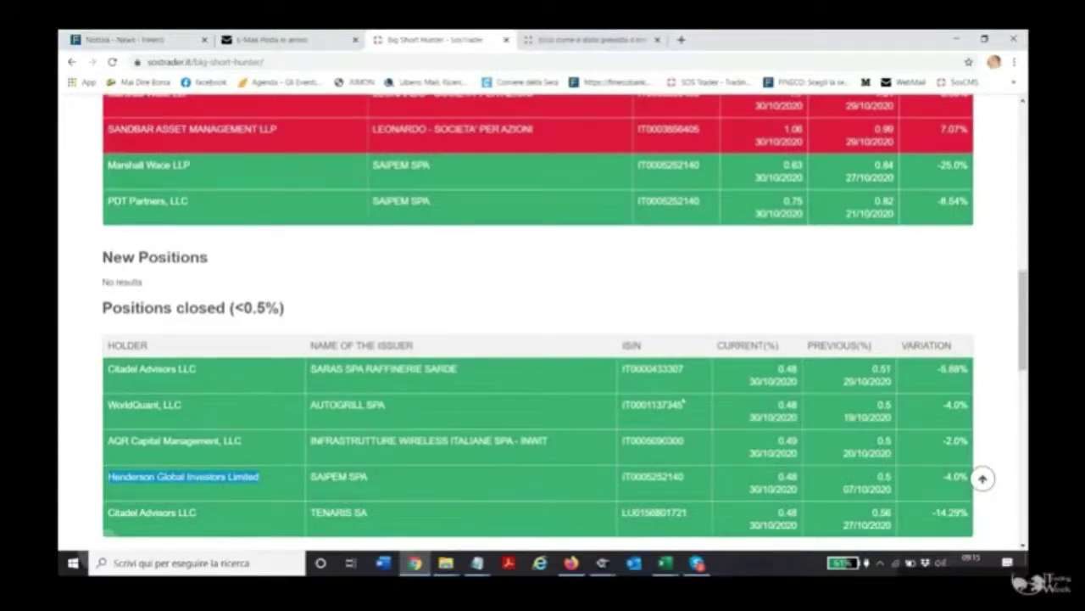
mouse_move(603, 564)
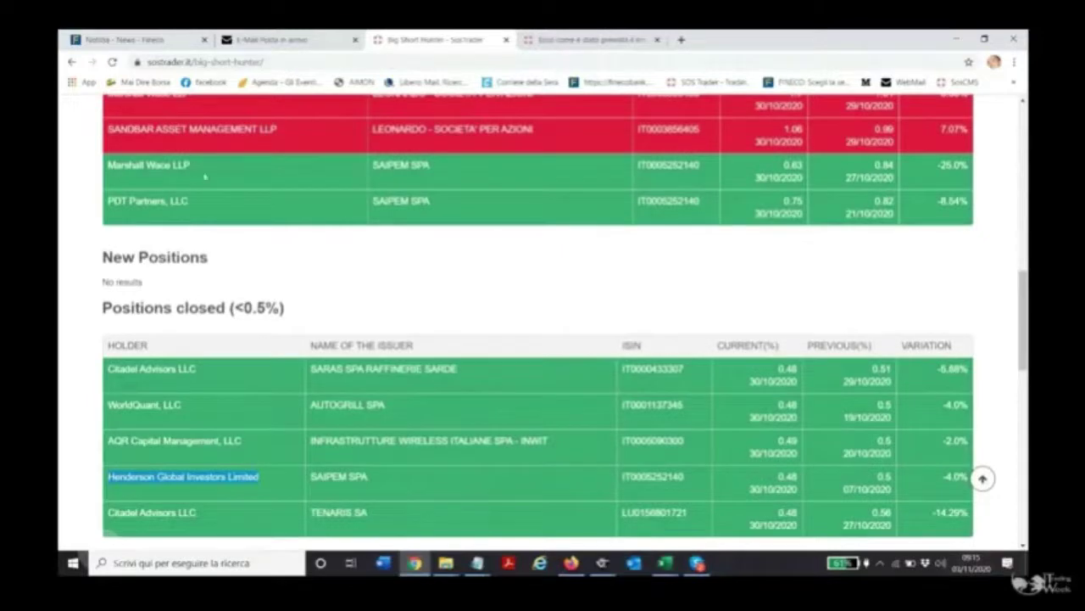
drag(201, 169, 109, 166)
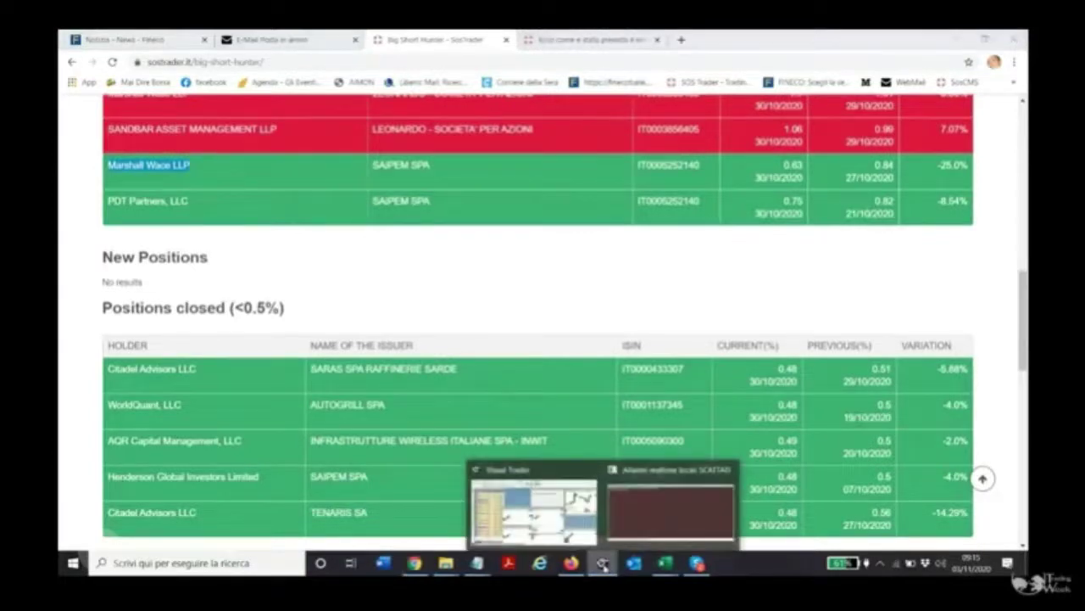
Switch to Visual Trader, open the historical chart of SAIPEM from the instrument list and maximize it
click(555, 514)
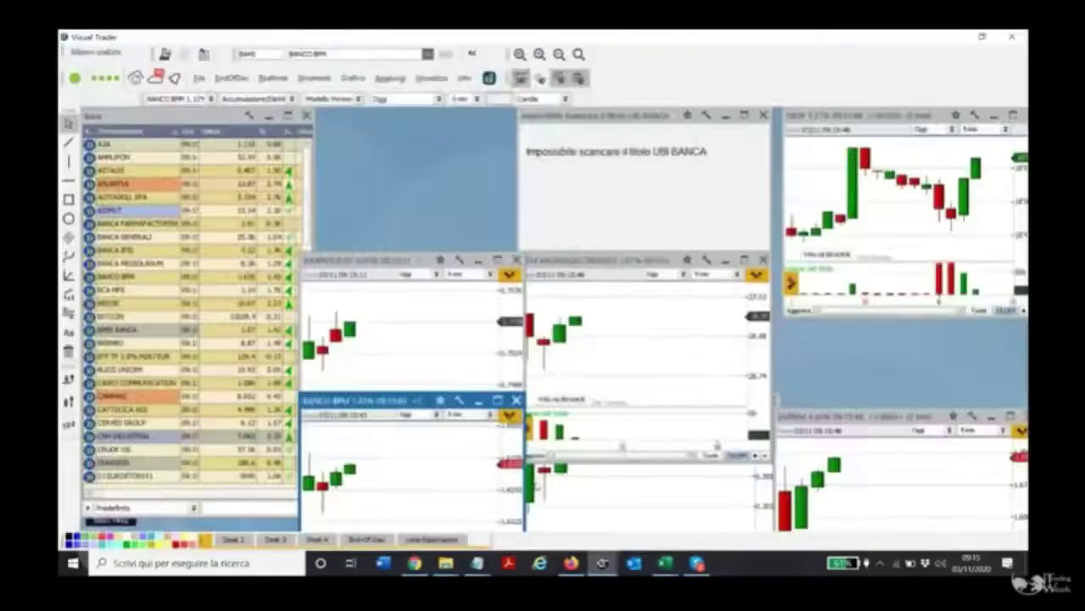
scroll(172, 236, down, 3)
click(127, 316)
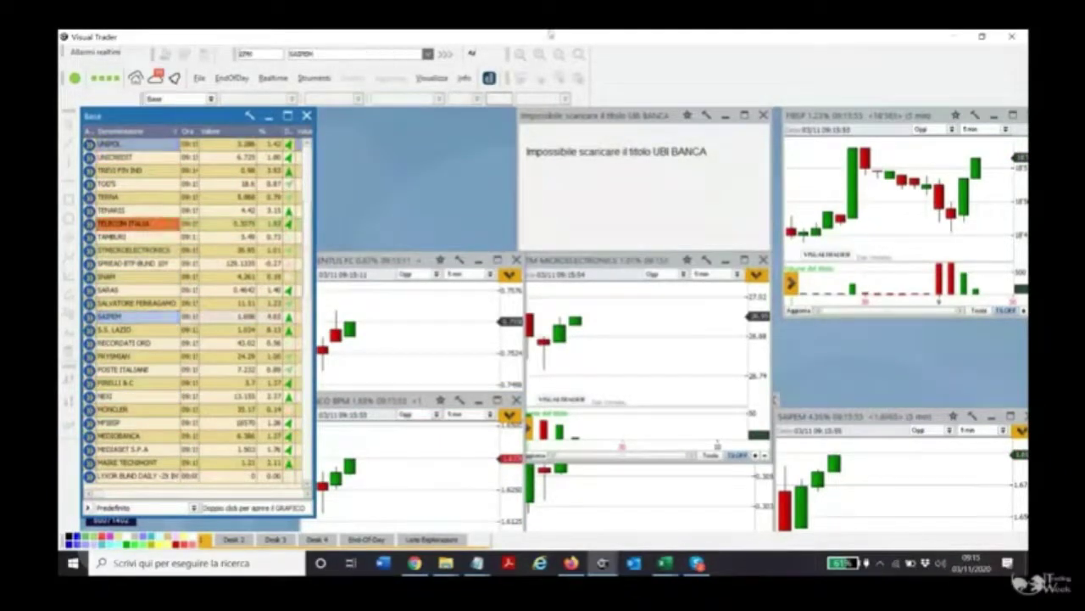
click(445, 53)
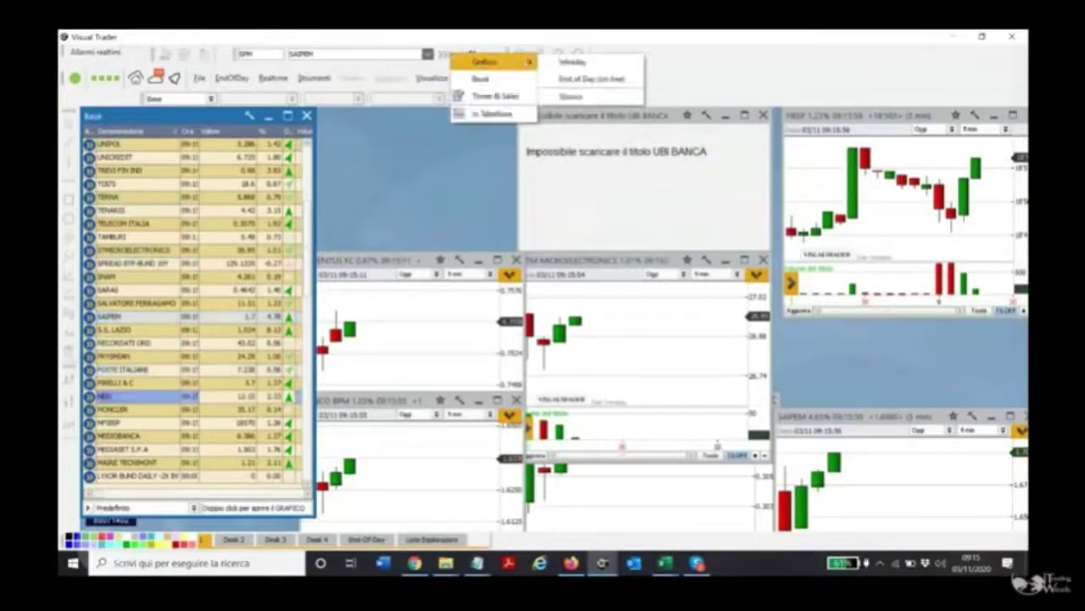
click(576, 95)
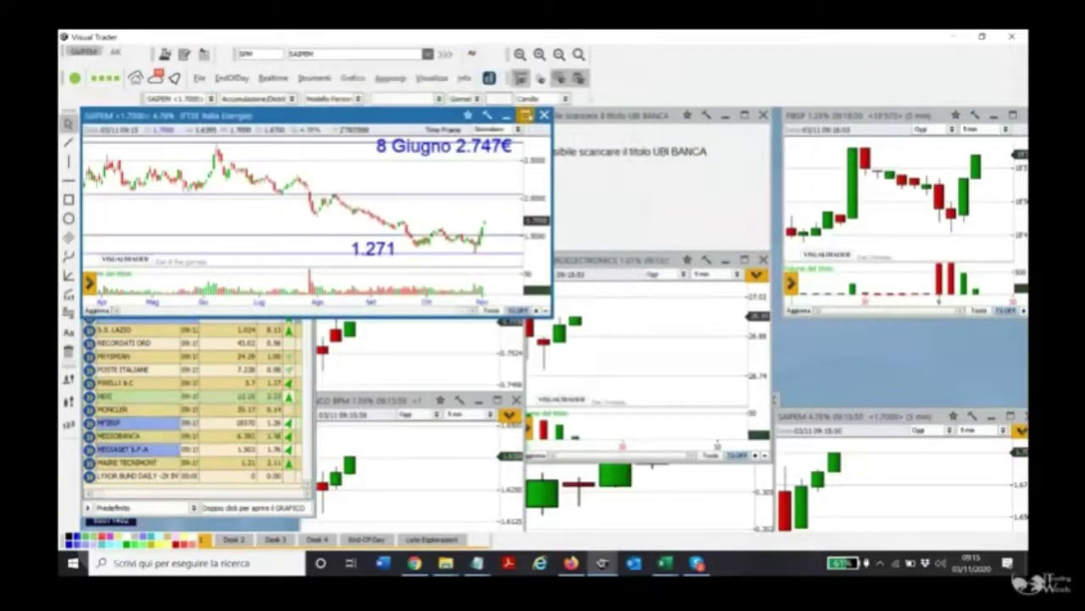
click(526, 114)
Remove the diagonal red line that rises from the late-October low on the Saipem chart
scroll(788, 396, up, 3)
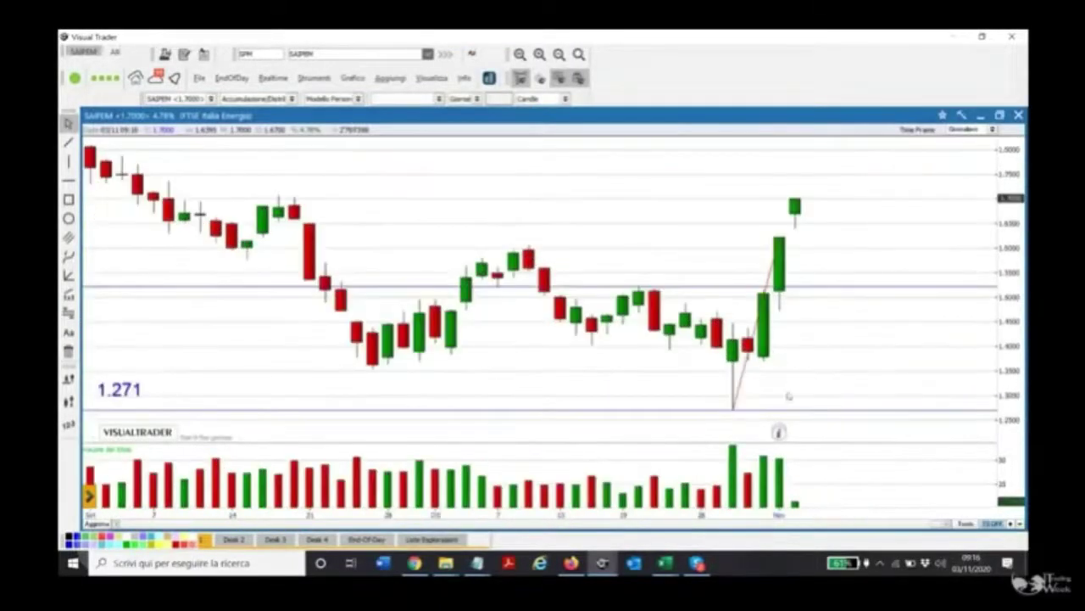
click(745, 370)
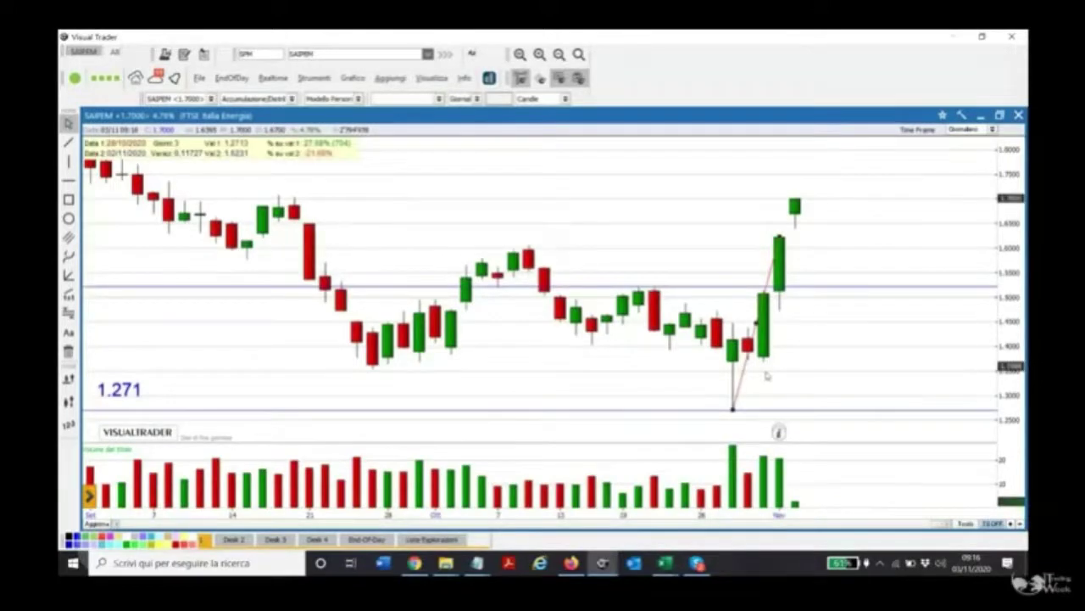
drag(722, 247, 735, 242)
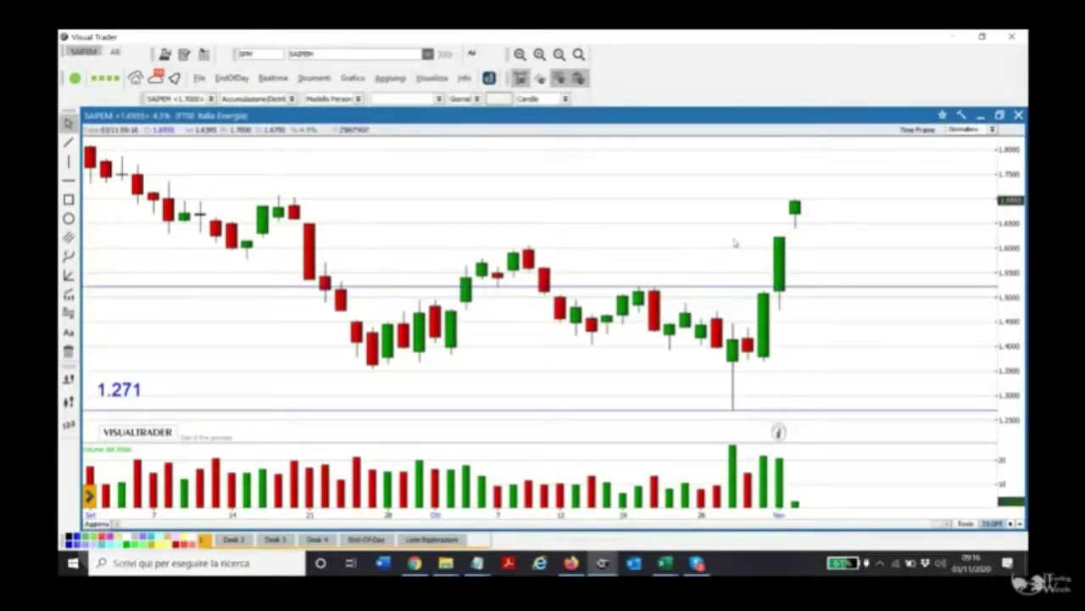
Examine Saipem's daily price history, comparing the long decline with the 28 October low and the recent rebound
scroll(722, 240, down, 2)
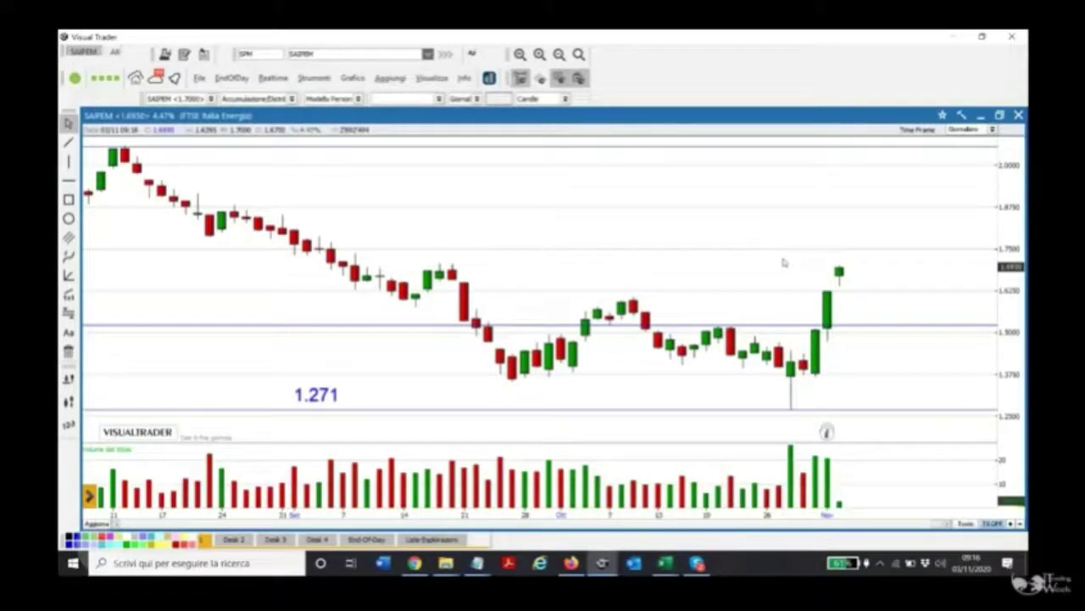
scroll(762, 263, down, 5)
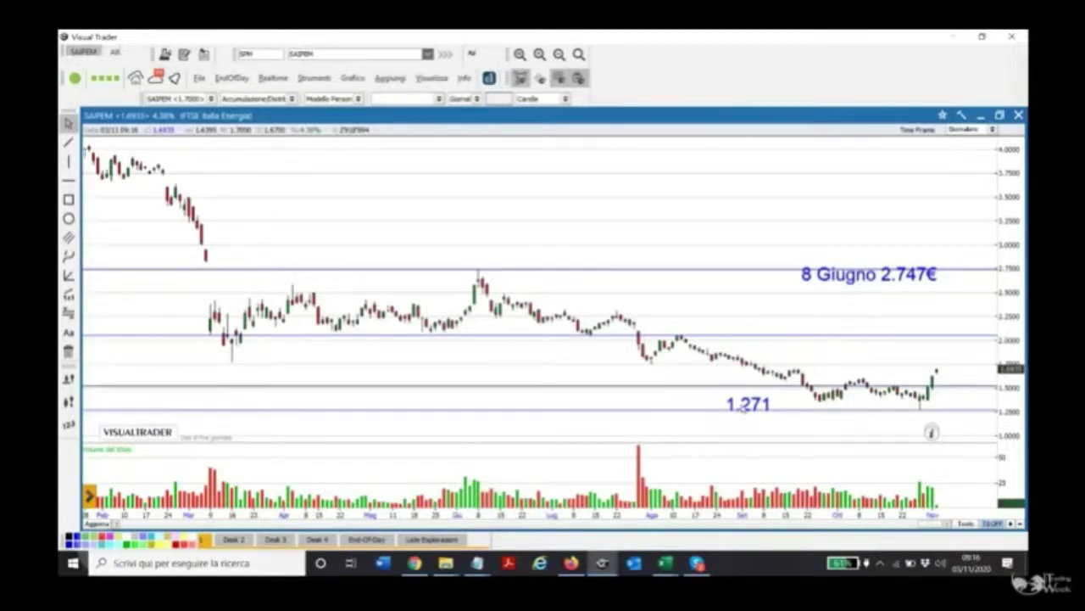
scroll(744, 405, down, 3)
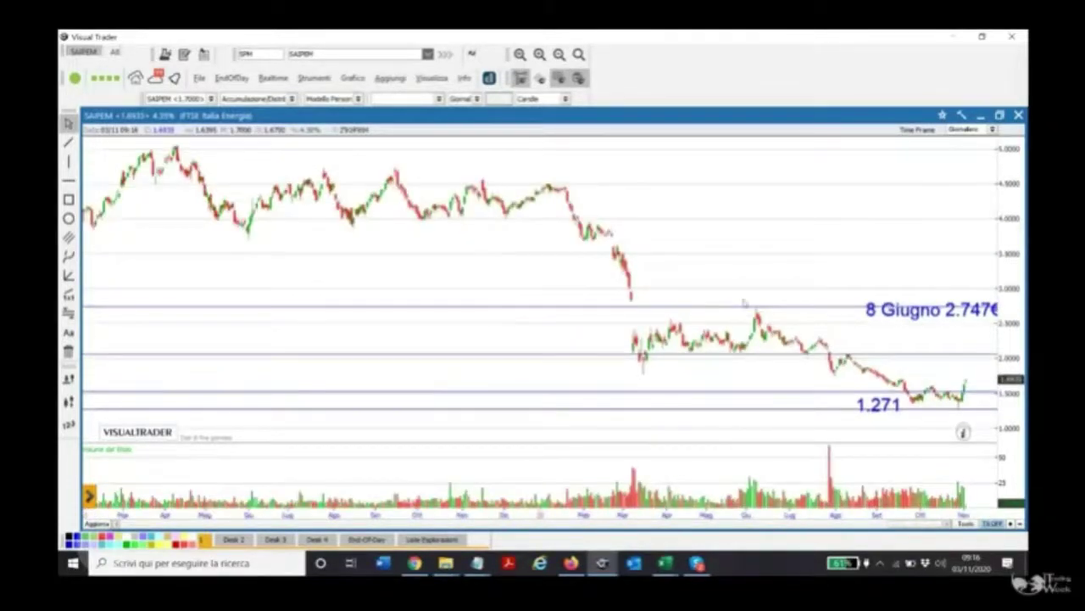
scroll(743, 302, up, 3)
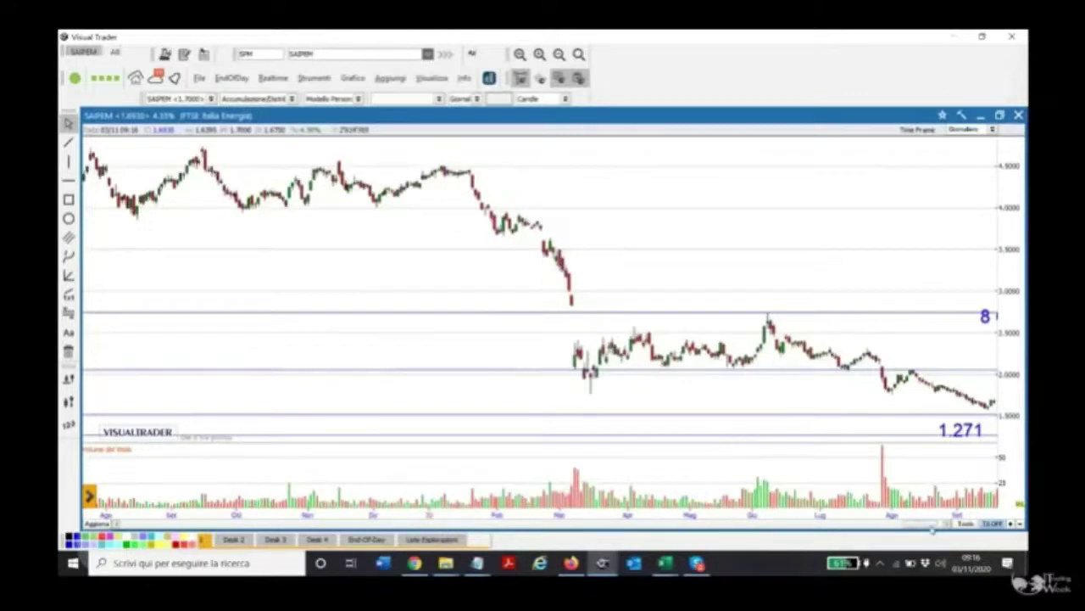
scroll(990, 529, up, 3)
scroll(954, 373, up, 3)
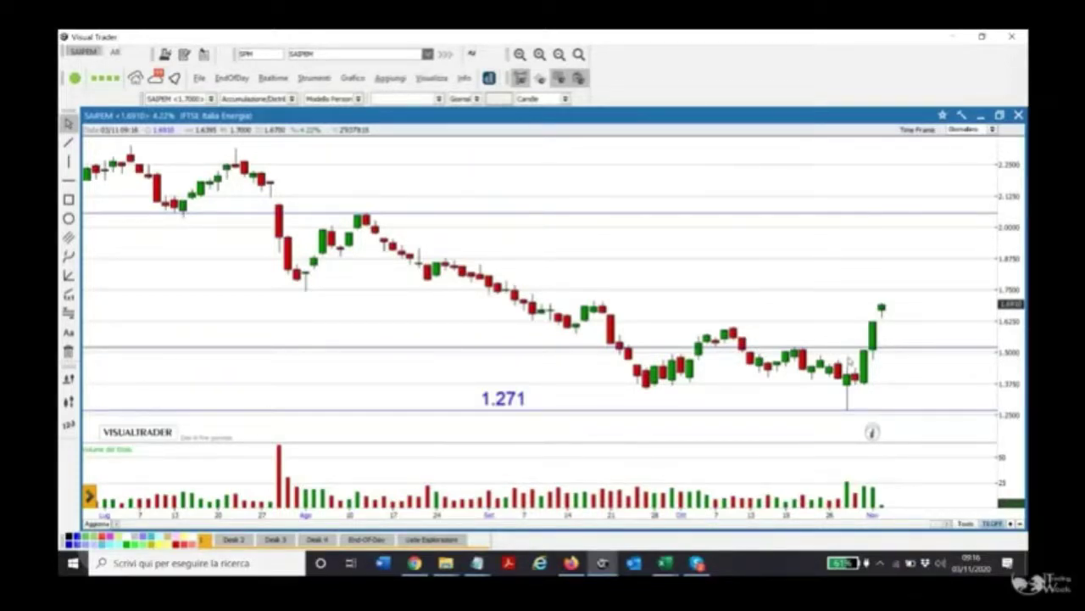
click(845, 310)
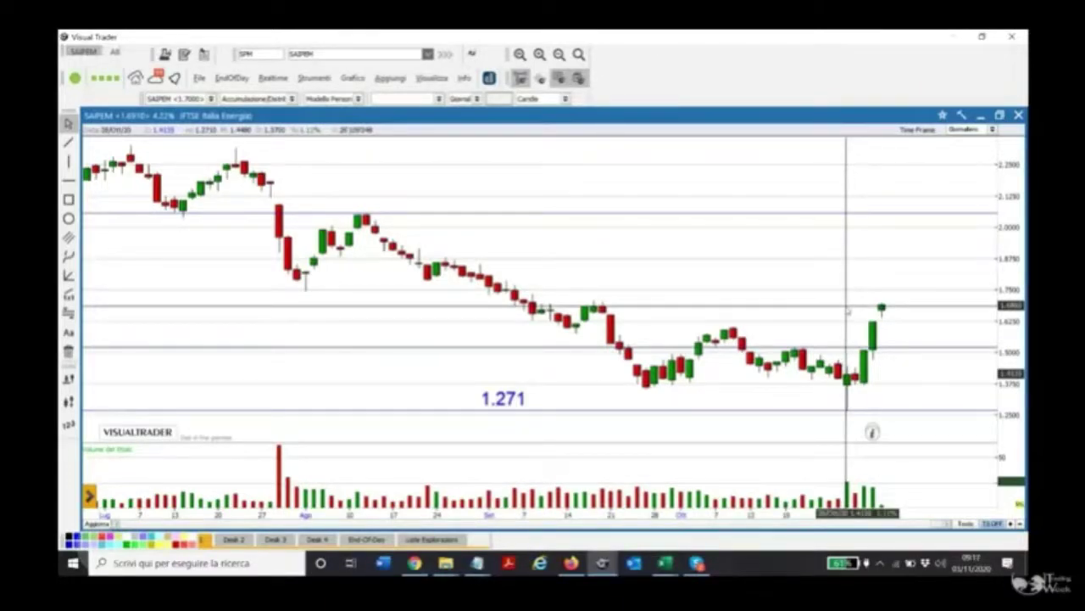
click(847, 310)
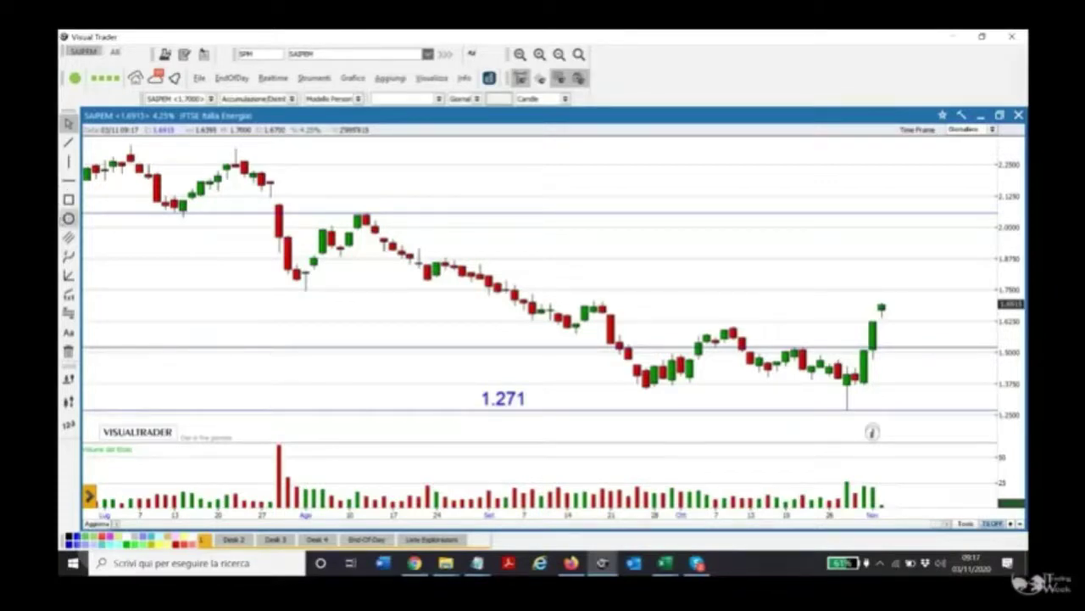
Draw a narrow ellipse around the 28 October candle that reaches the 1.271 low
click(68, 218)
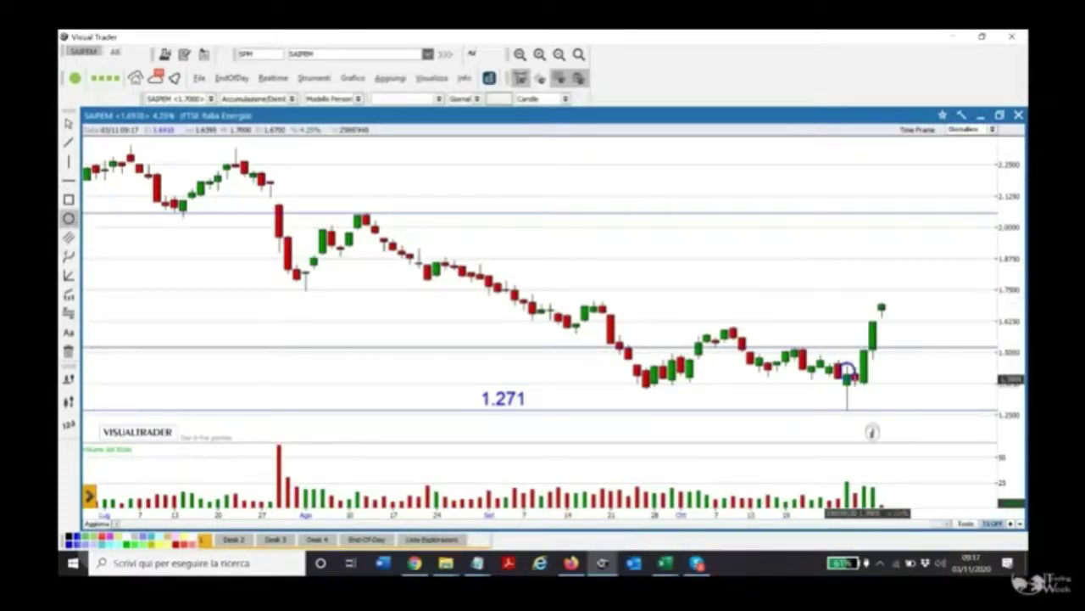
drag(838, 363, 856, 415)
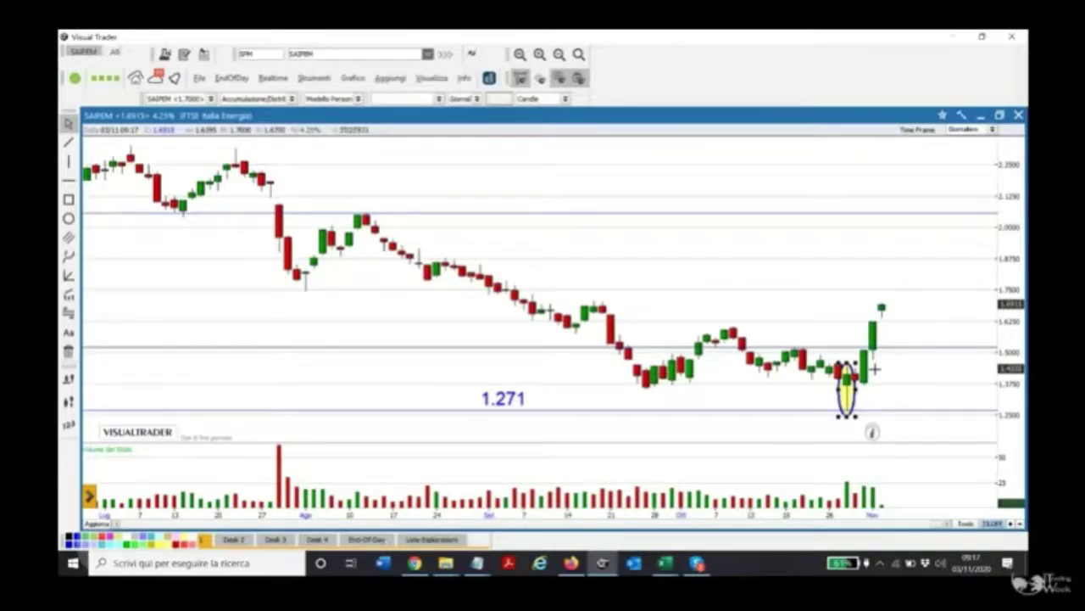
Switch to Chrome, show the NetShort Rank, and highlight Saipem's net short position and number of position holders
click(413, 562)
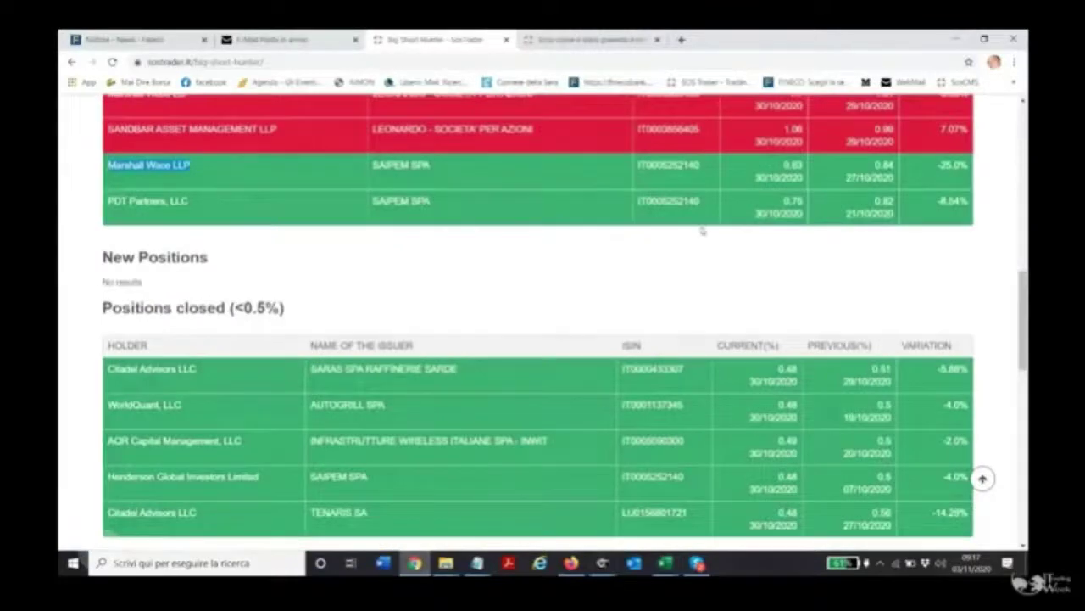
scroll(702, 229, up, 4)
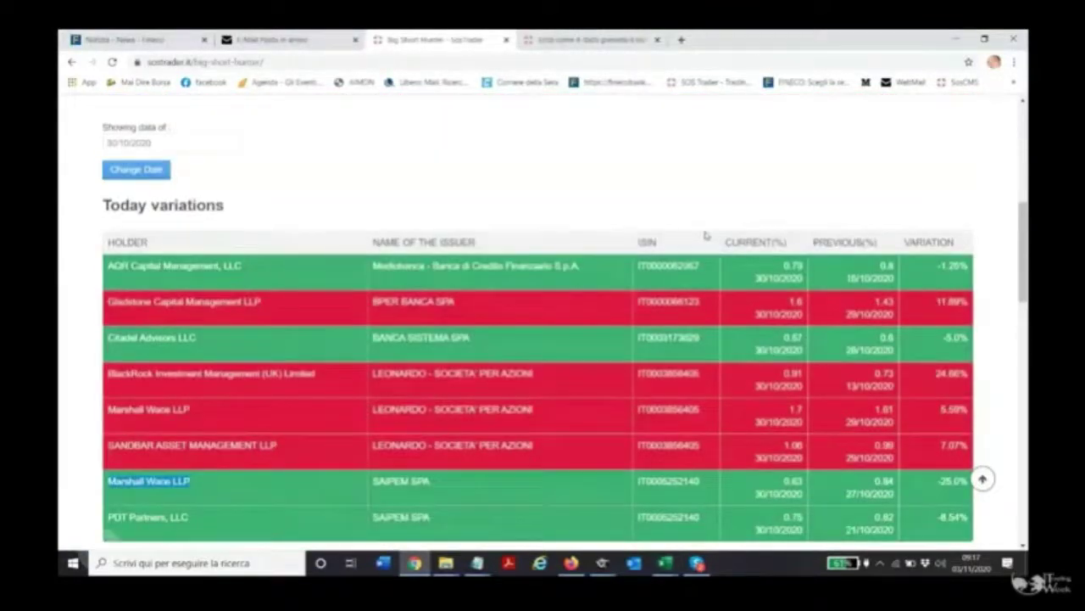
scroll(699, 239, up, 1)
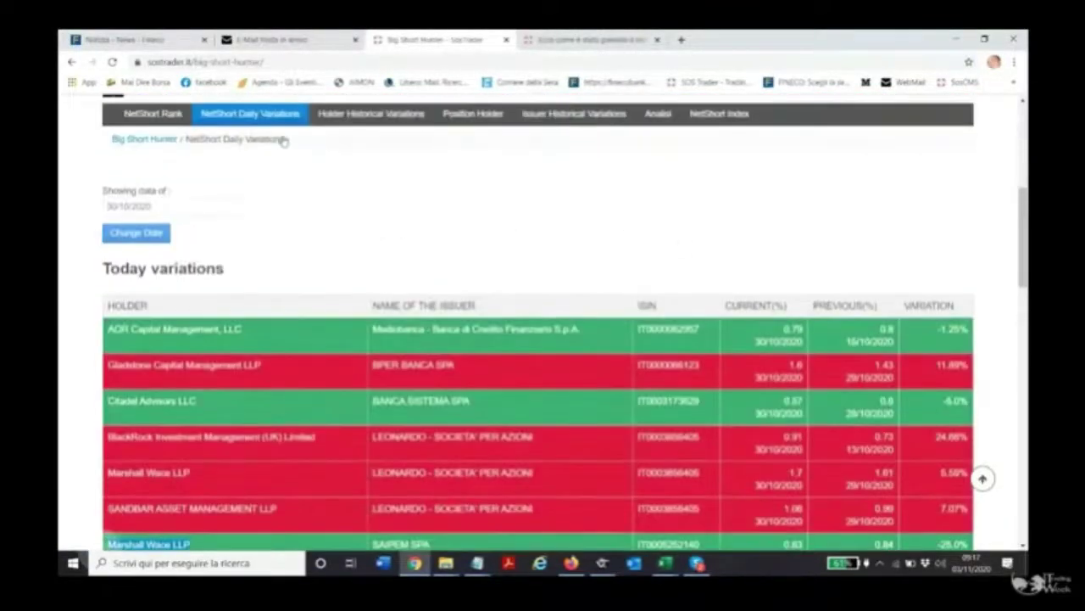
click(151, 116)
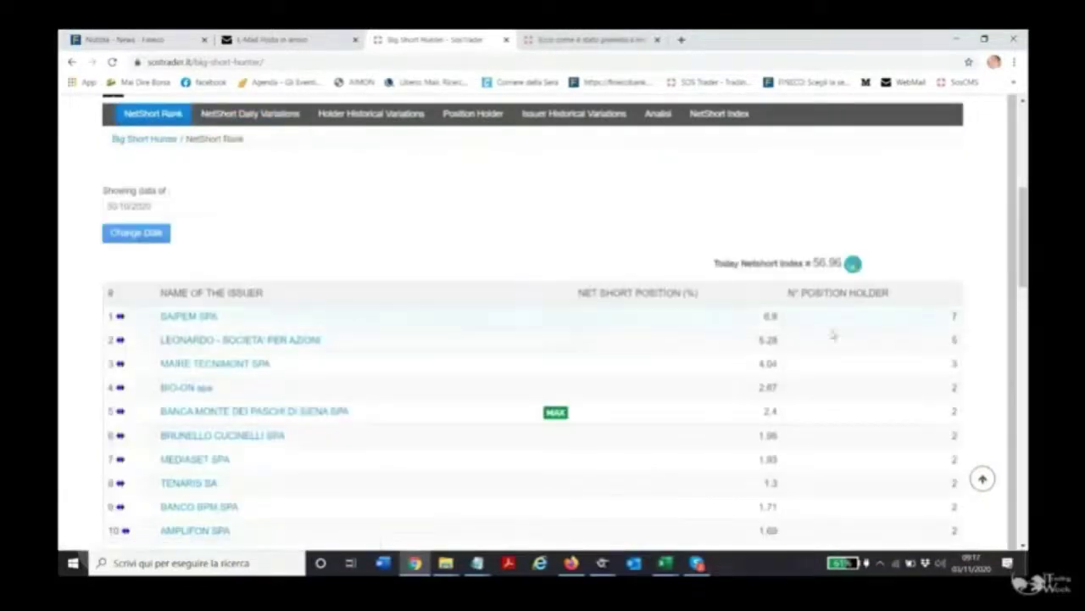
double_click(770, 316)
drag(954, 320, 958, 318)
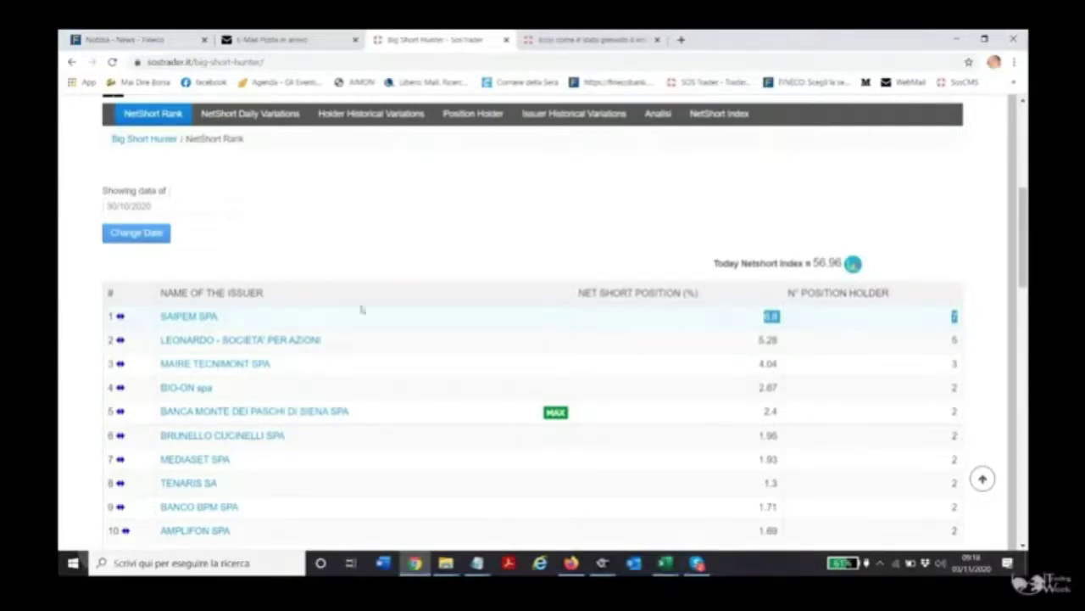
Open Saipem's list of short holders and zoom its net short history graph in on the most recent rise
click(270, 311)
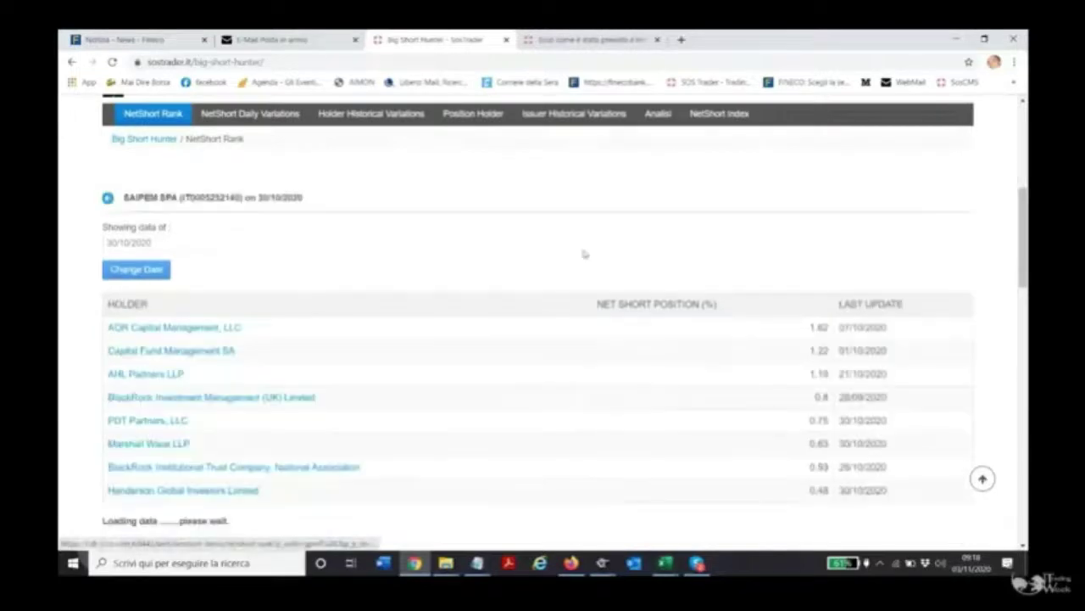
scroll(862, 288, down, 3)
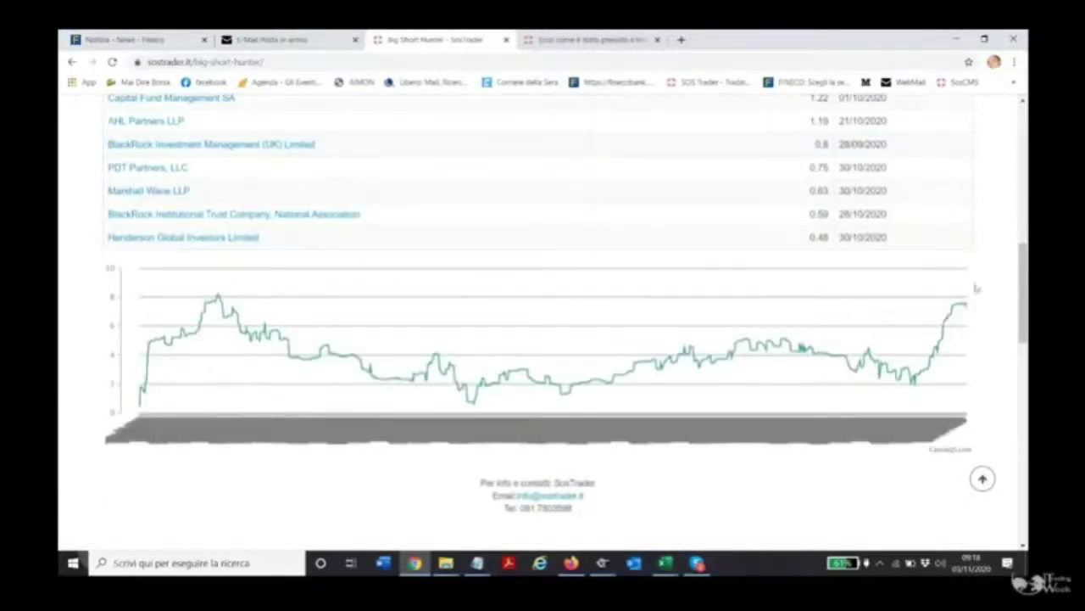
drag(915, 282, 966, 286)
drag(969, 282, 914, 307)
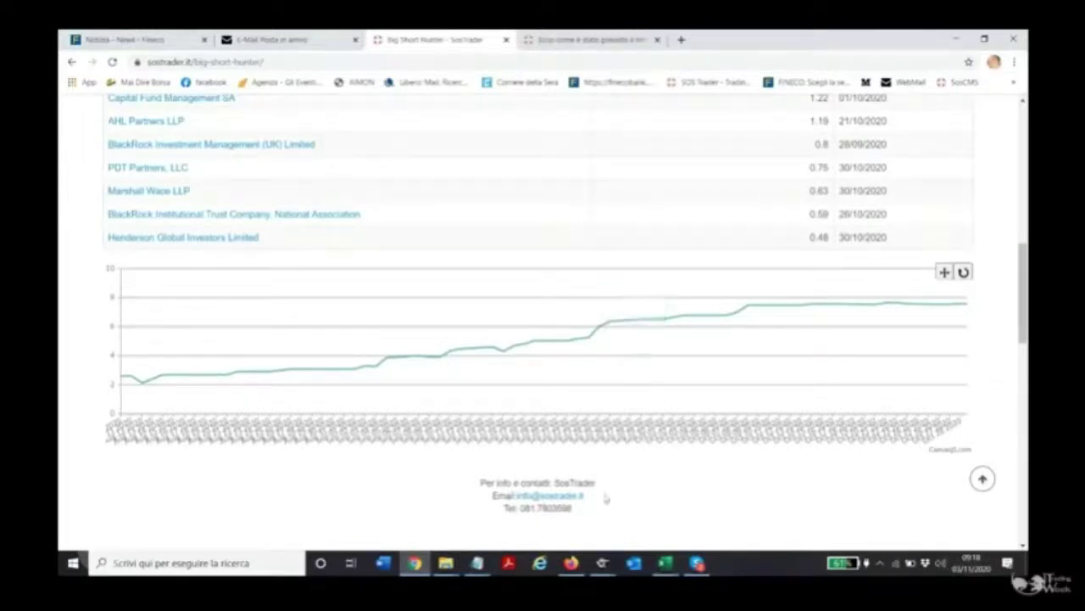
Switch to Visual Trader, remove the ellipse around Saipem's 28 October candle, and inspect that candle with the crosshair
mouse_move(604, 563)
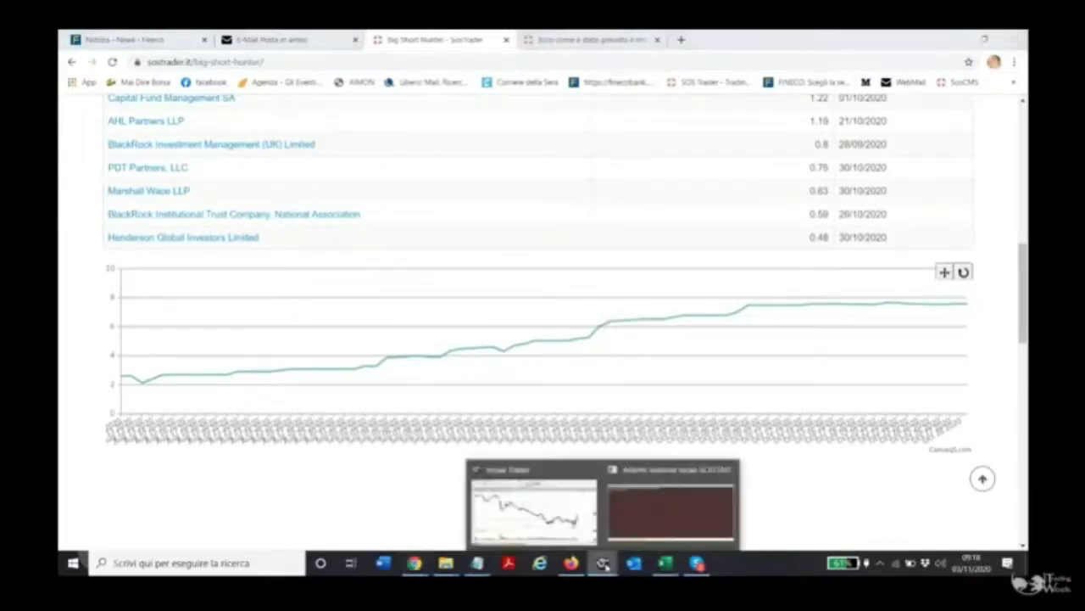
click(533, 509)
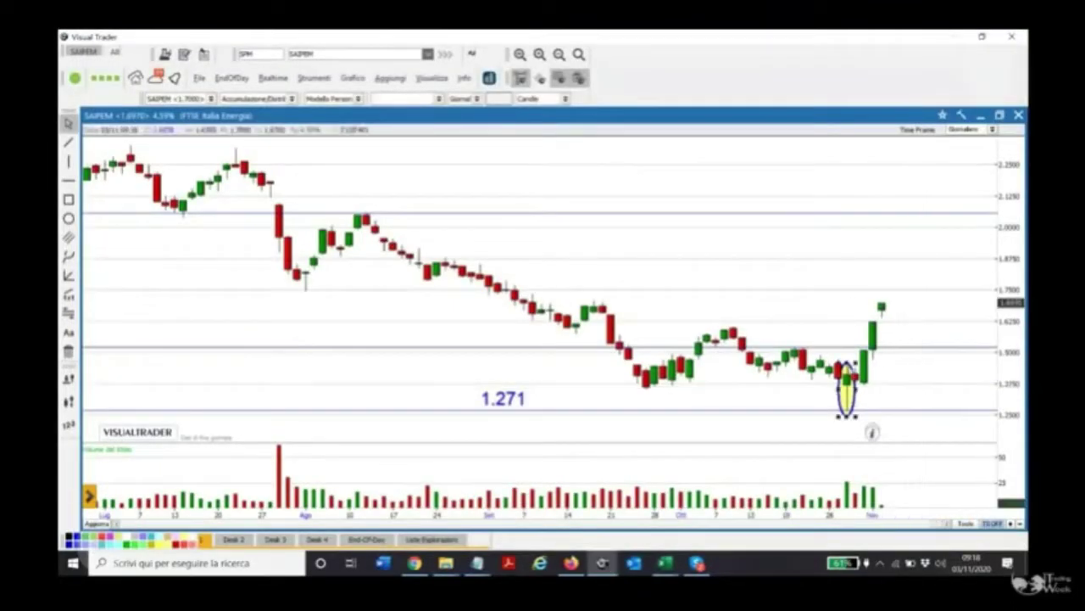
drag(828, 321, 848, 335)
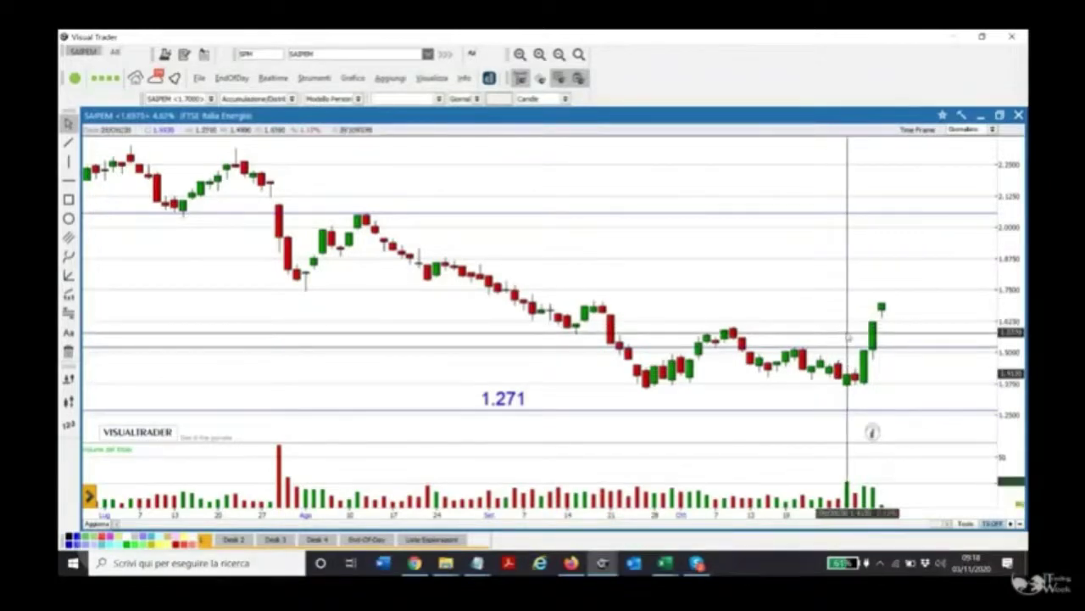
drag(848, 337, 847, 337)
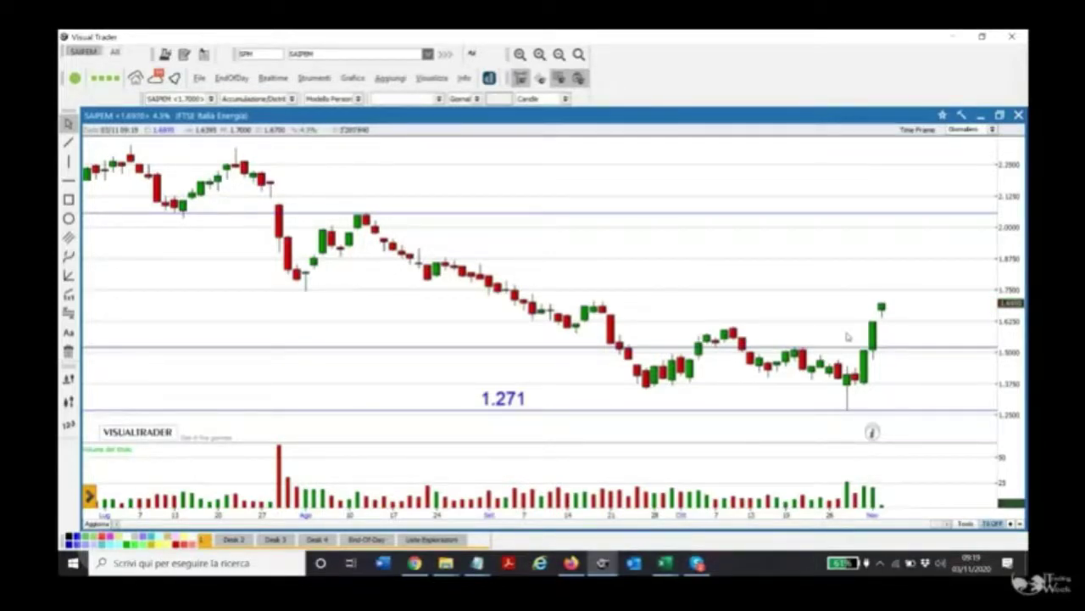
Move the horizontal line from the 1.271 low up to the late-September lows and check it against the 25 September candle
click(682, 417)
drag(684, 421, 686, 386)
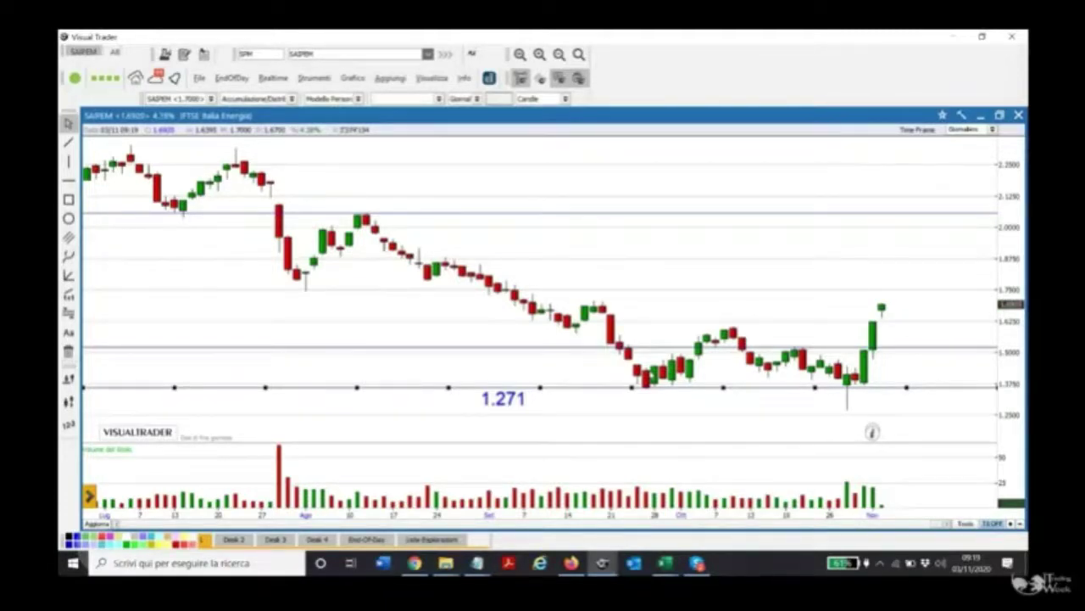
click(641, 321)
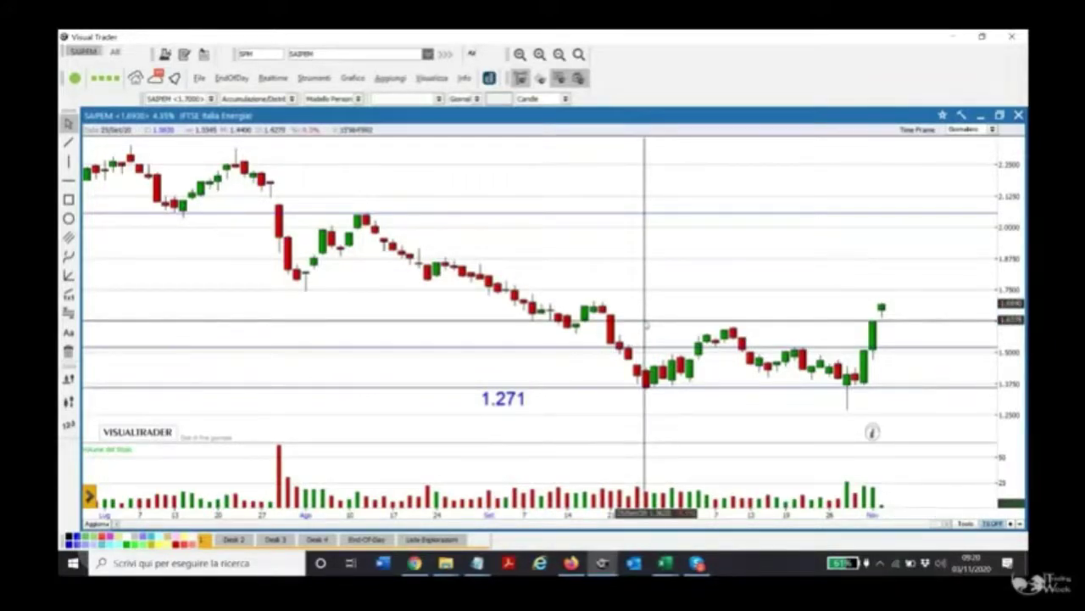
click(645, 323)
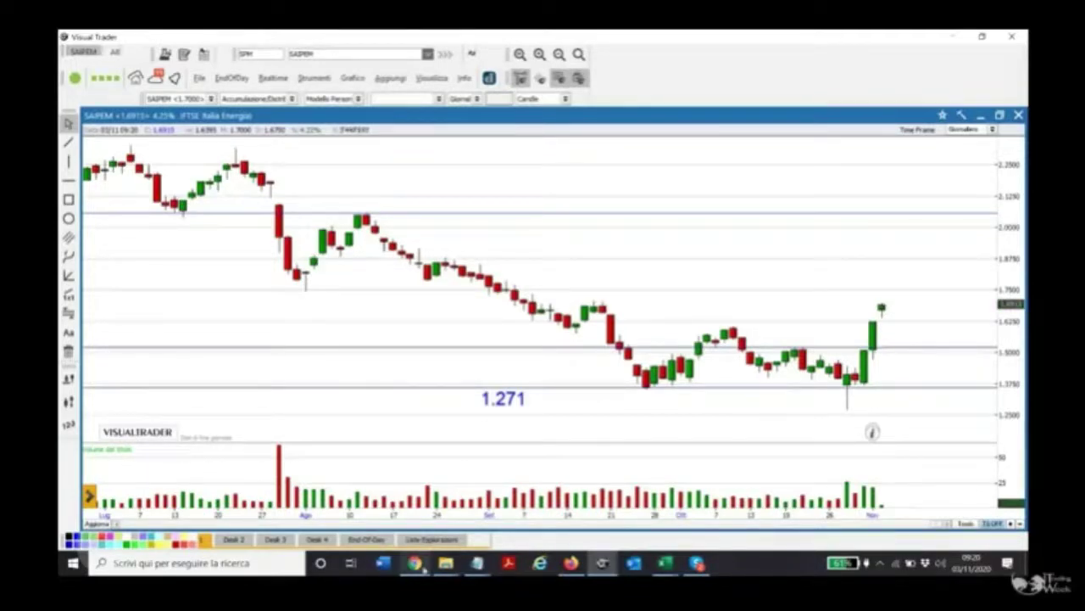
Switch to the Directa trading platform and load Saipem (SPM) in the daily chart
mouse_move(417, 568)
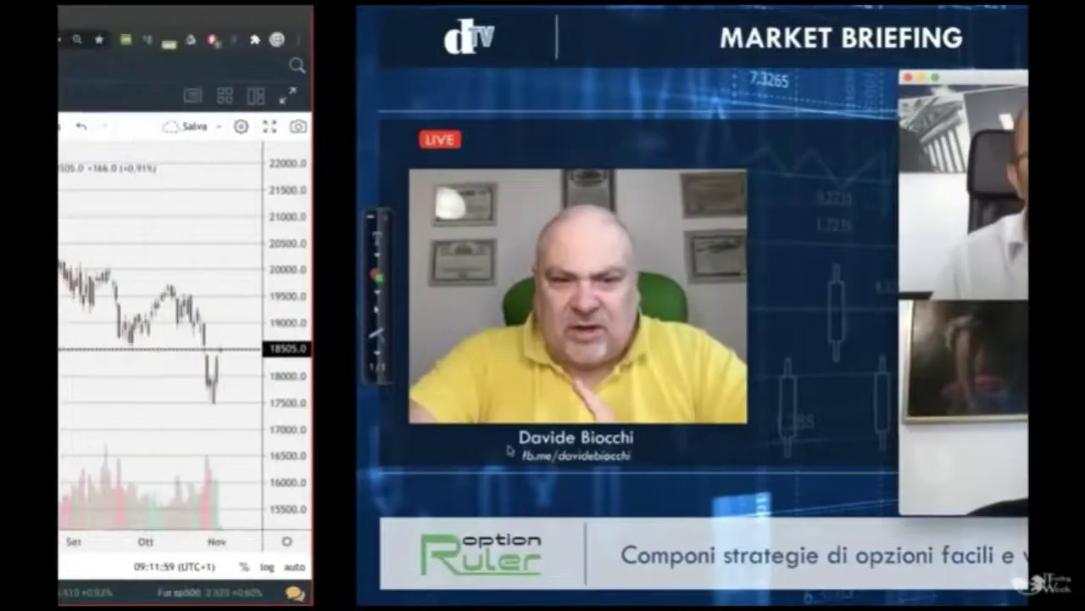
scroll(735, 399, up, 3)
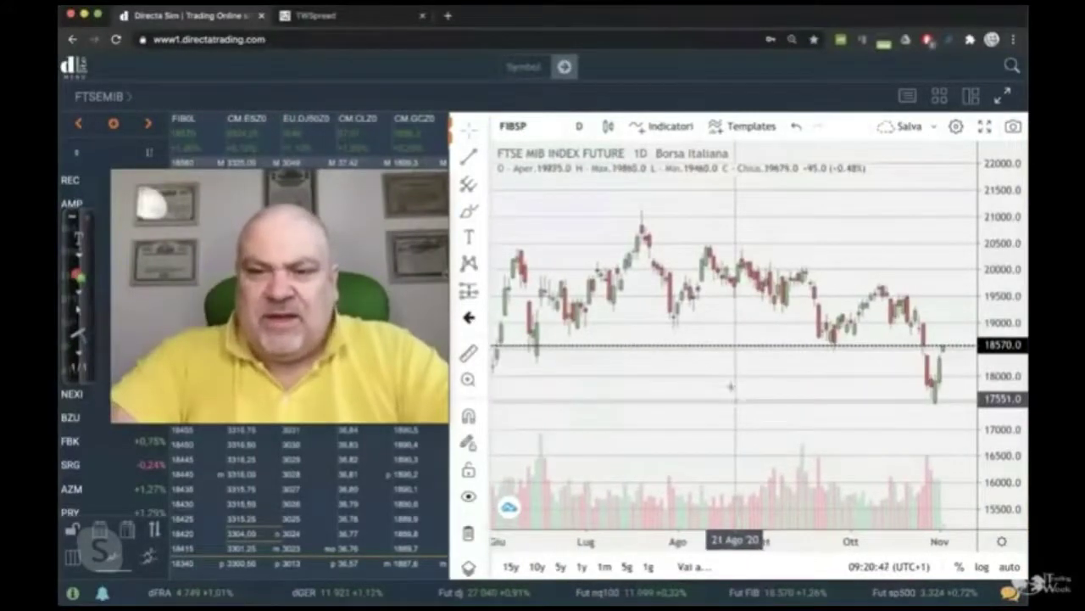
click(528, 123)
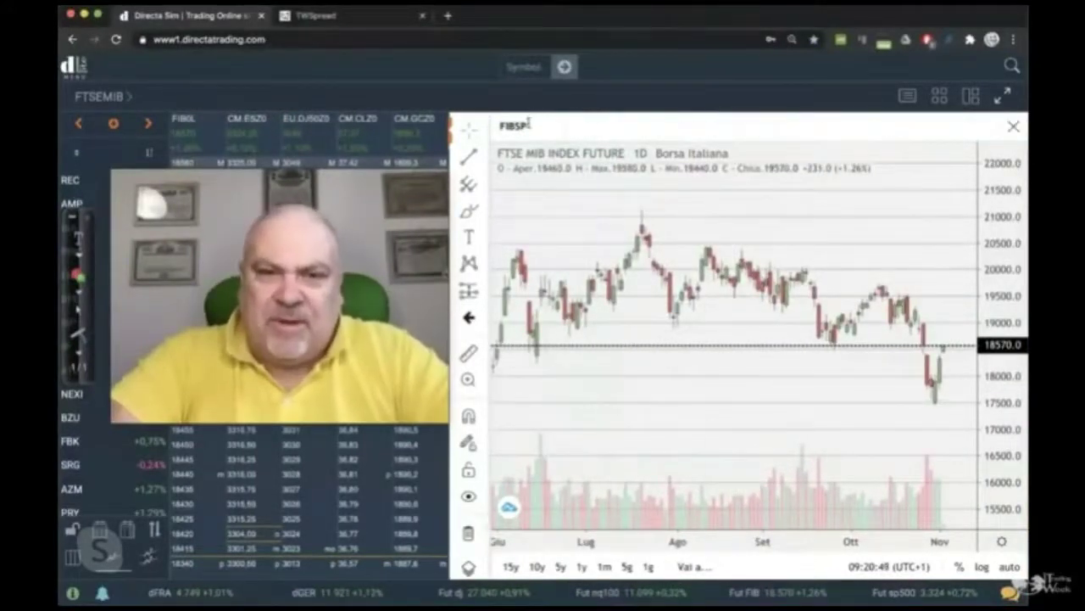
text(SPM)
key(Return)
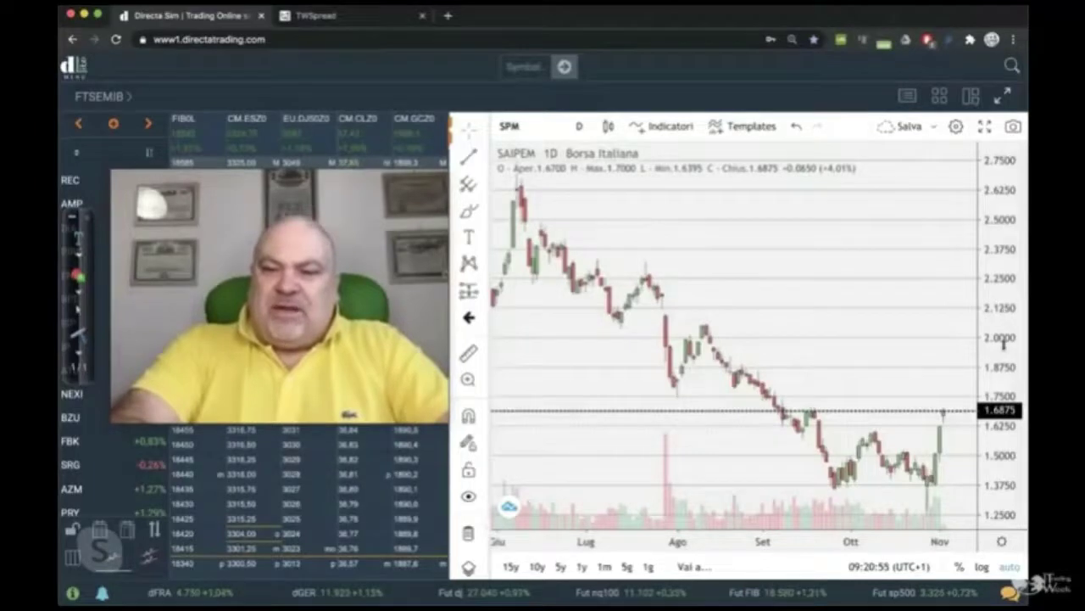
drag(1004, 346, 1004, 373)
drag(901, 291, 879, 263)
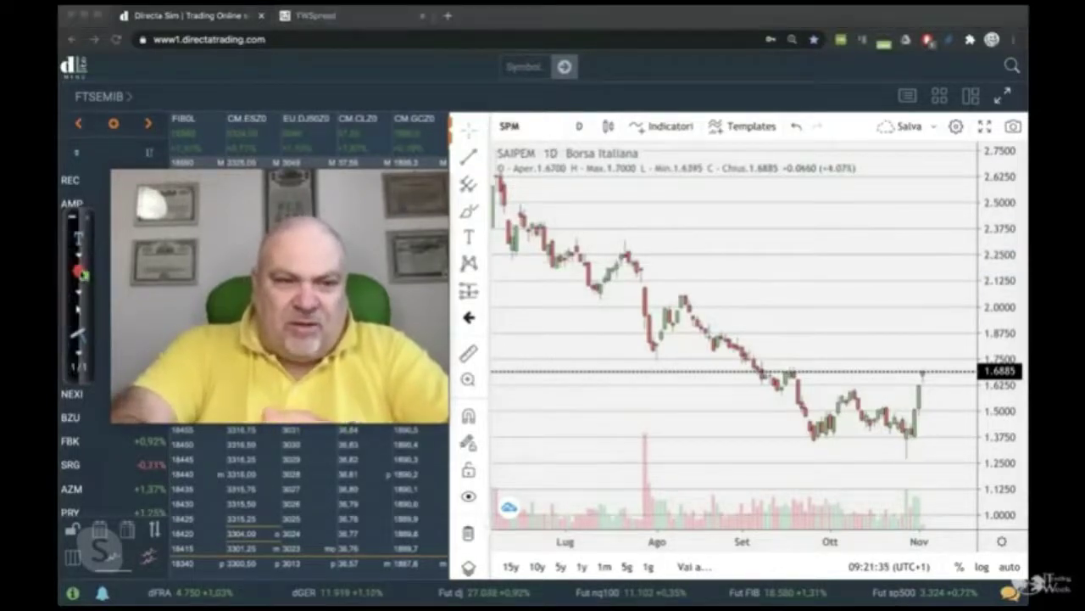
Circle Saipem's rebound from the late-October low and its latest candle with red ellipses, and clear the annotations
mouse_move(892, 358)
mouse_down()
mouse_move(923, 355)
mouse_move(943, 463)
mouse_up()
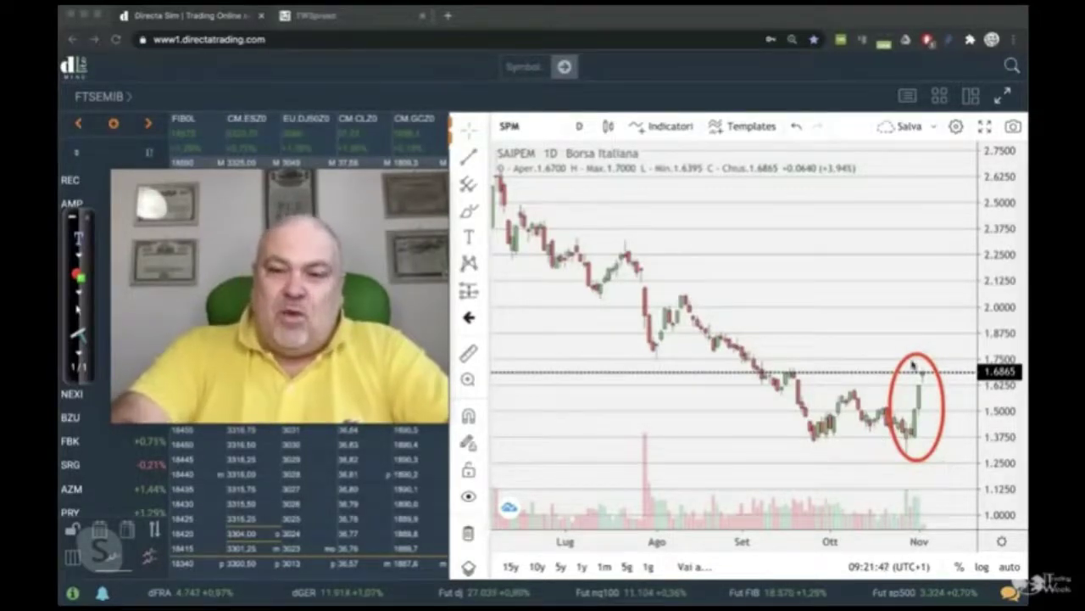
mouse_move(902, 351)
mouse_down()
mouse_move(933, 374)
mouse_move(943, 398)
mouse_up()
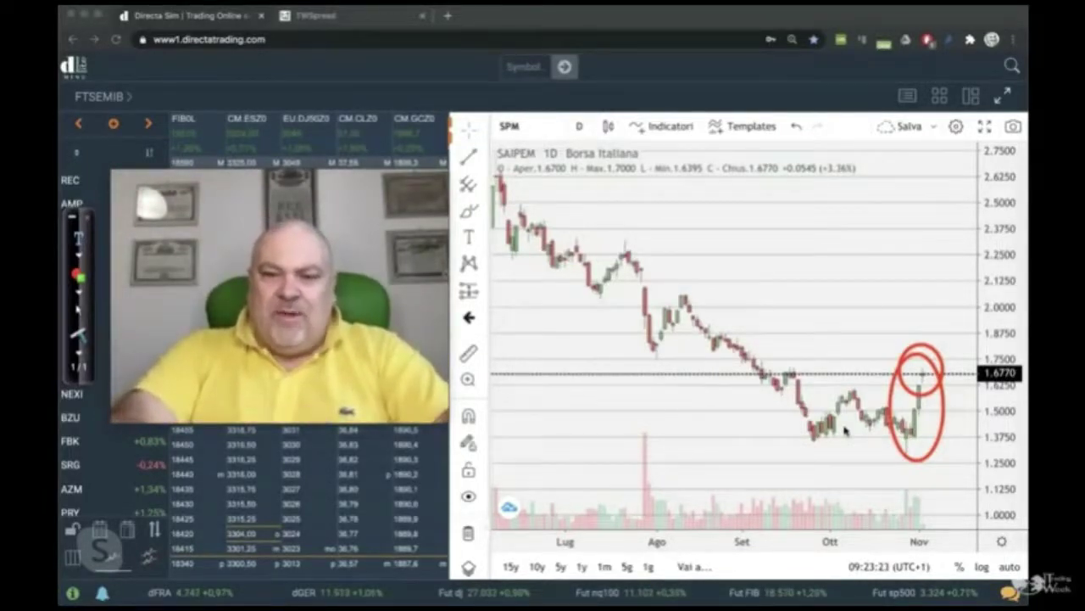
key(Escape)
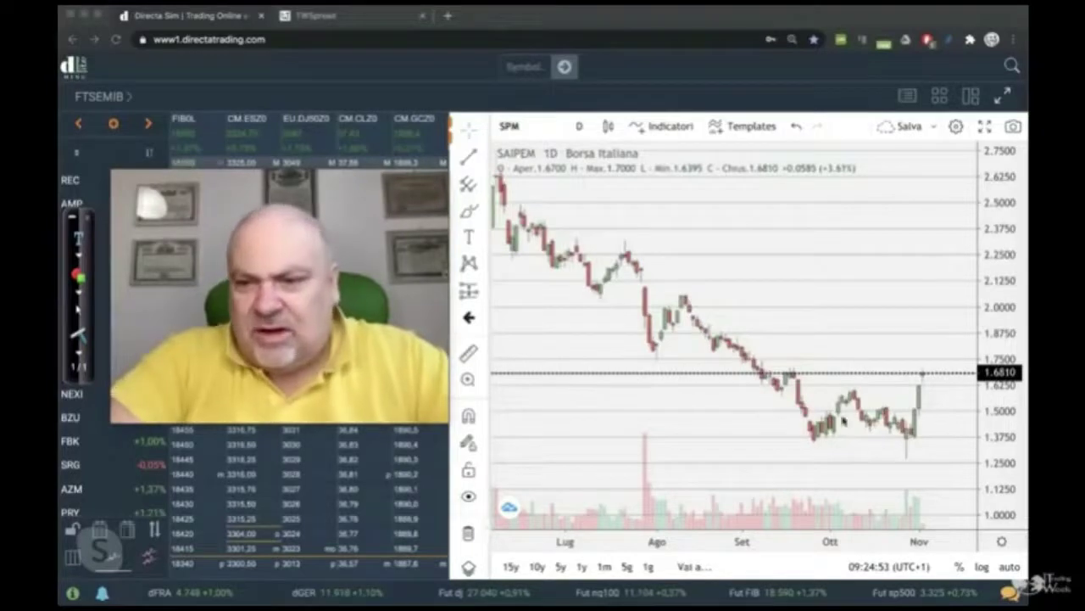
Draw a red horizontal line at about 1.41 beside the rebound and an arrow pointing at the late-October low near 1.25
drag(918, 430, 962, 431)
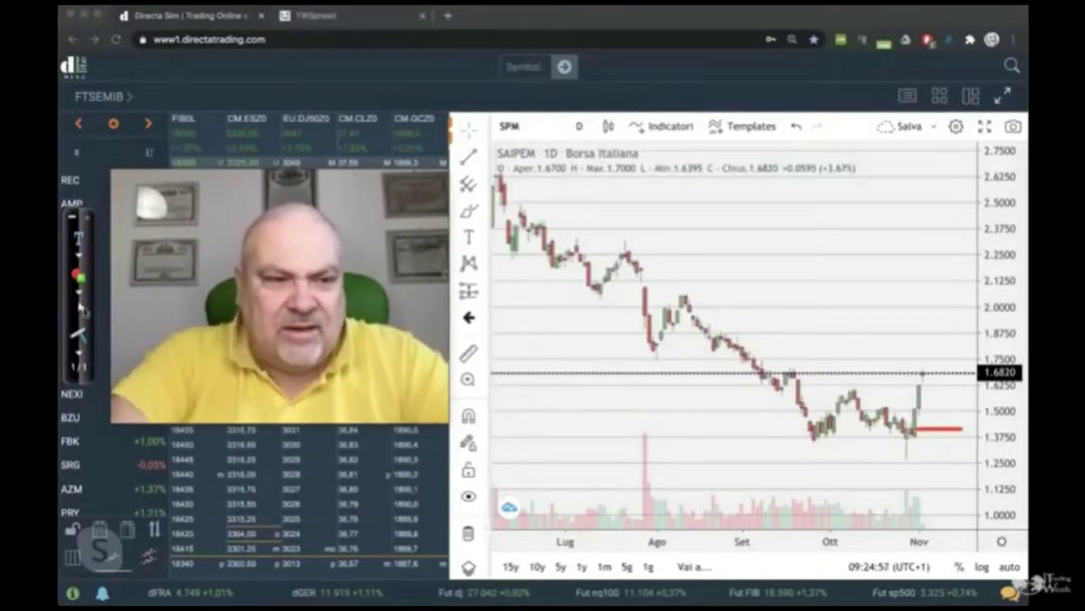
click(77, 277)
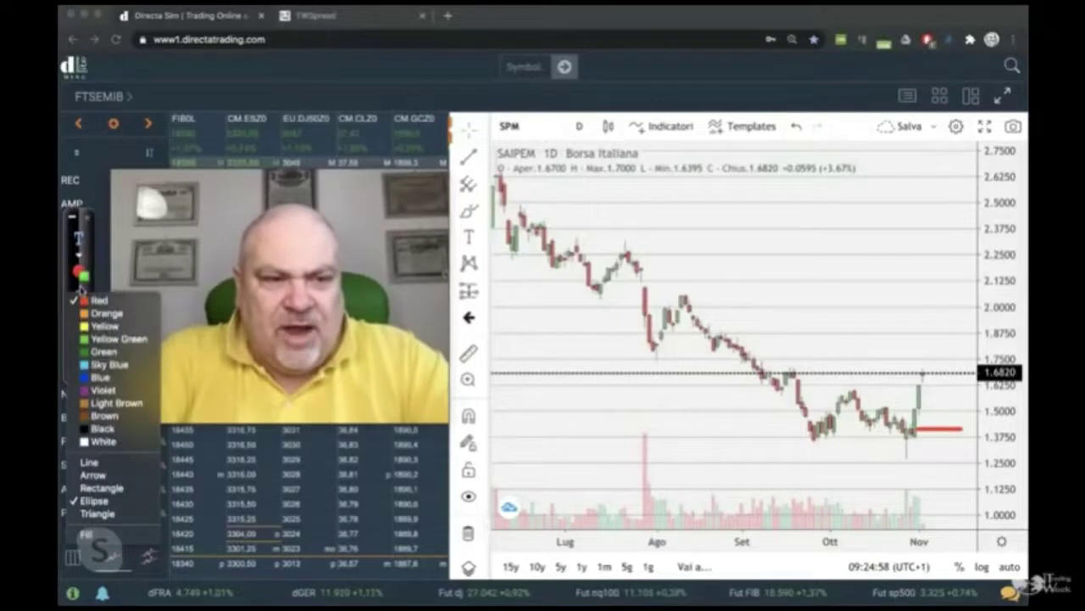
click(95, 475)
drag(909, 463, 964, 469)
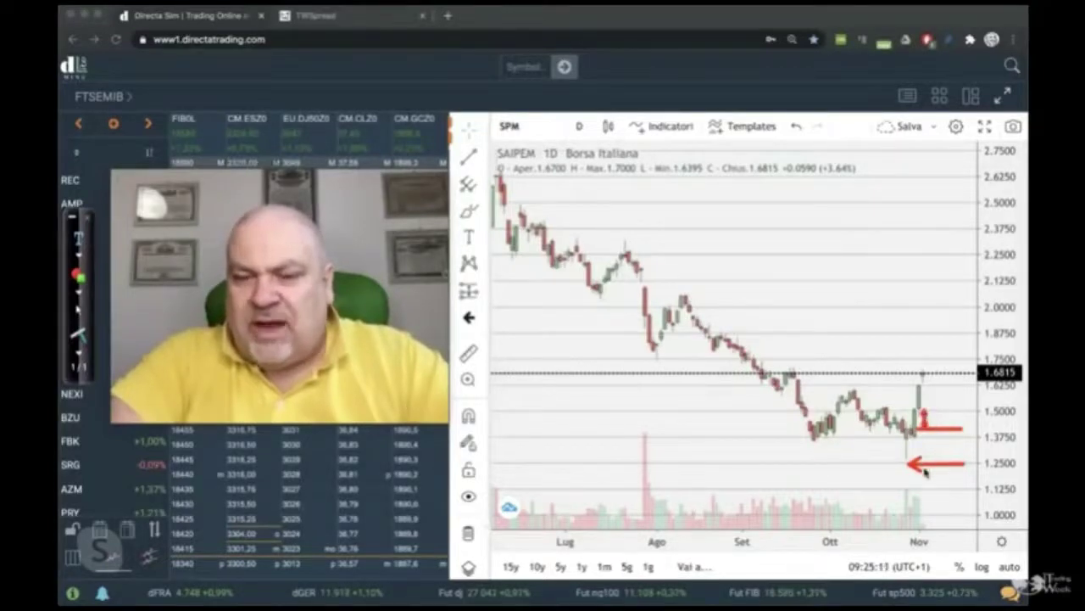
Cross out the arrow at the low and add red arrows pointing at about 1.41, 1.62 and 1.54 on the rebound
mouse_move(934, 458)
mouse_down()
mouse_move(917, 484)
mouse_move(943, 483)
mouse_move(940, 460)
mouse_move(913, 431)
mouse_move(982, 434)
mouse_up()
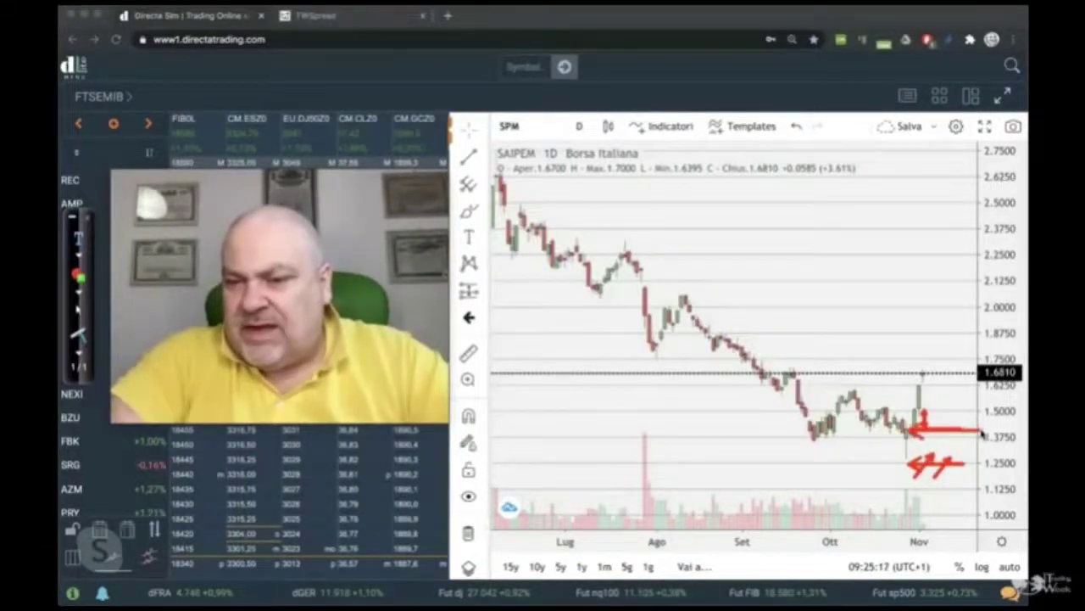
drag(932, 382, 931, 393)
drag(924, 386, 990, 388)
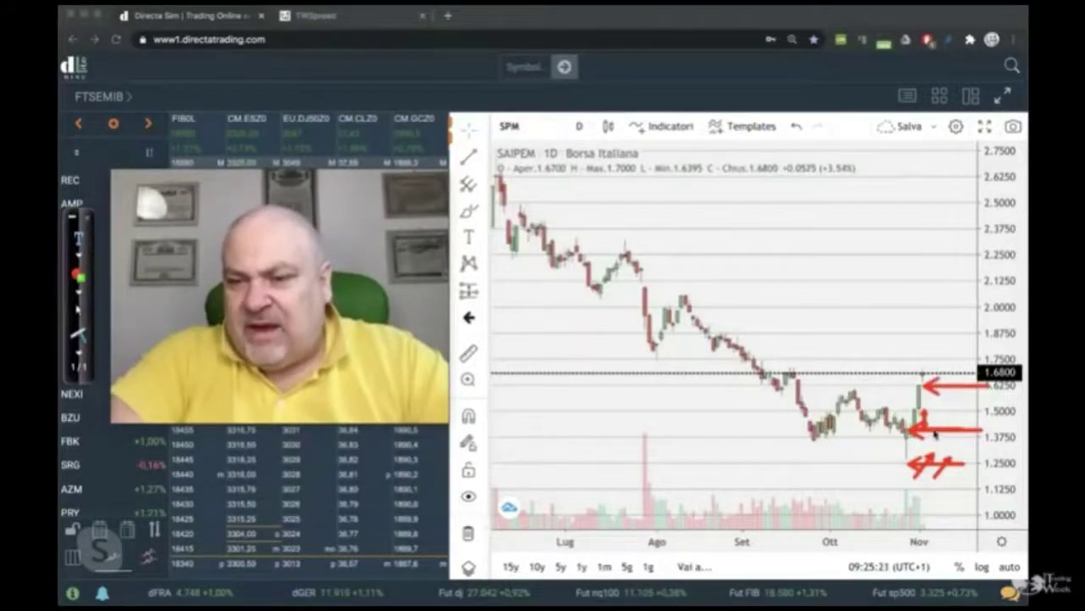
mouse_move(938, 397)
mouse_down()
mouse_move(933, 416)
mouse_move(986, 408)
mouse_up()
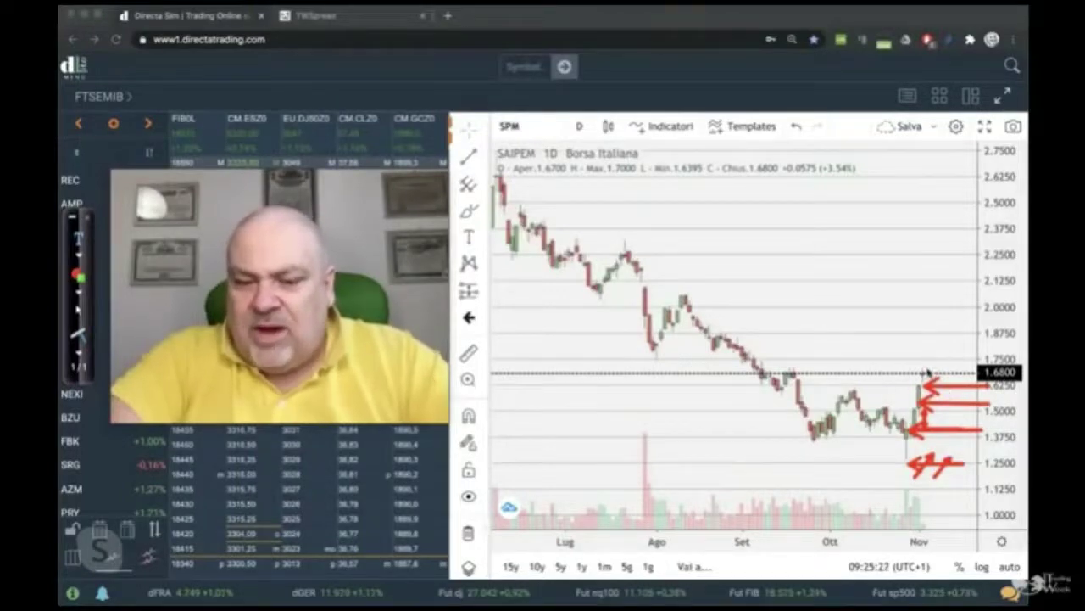
Clear the annotations, draw red arrows at the latest price and the previous candle's top, and erase them
key(e)
drag(924, 373, 984, 373)
drag(922, 389, 981, 388)
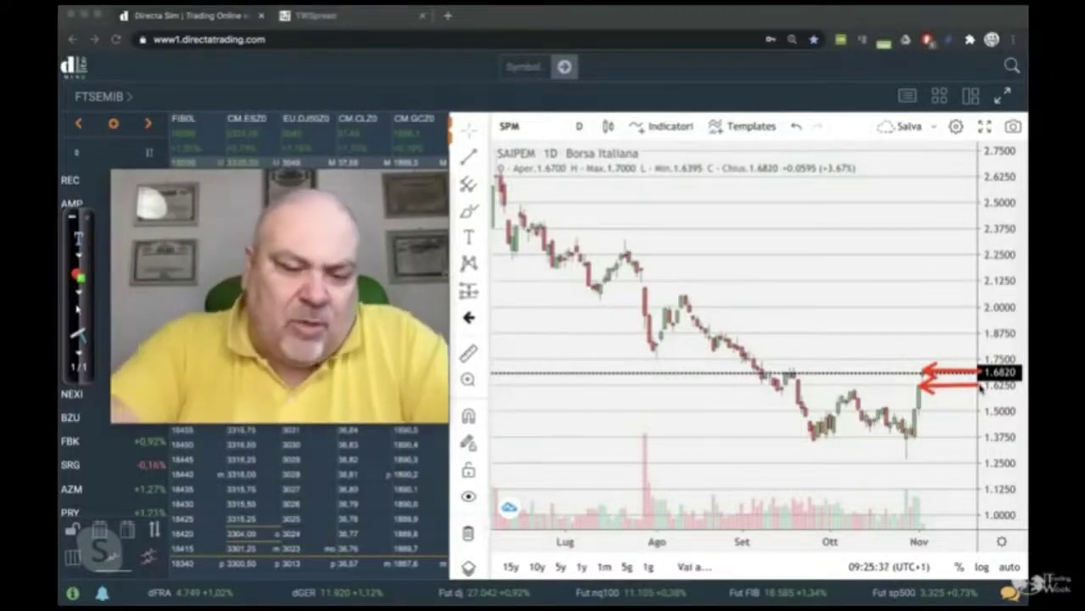
key(Escape)
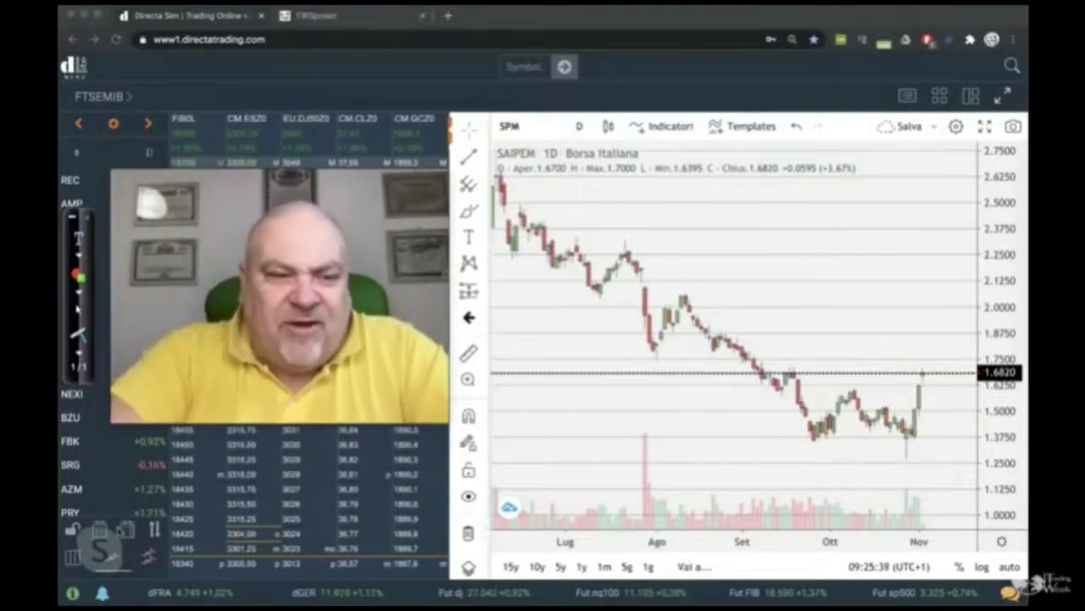
Show the order books in place of the chart and look through the Generali book's display and order options
click(73, 558)
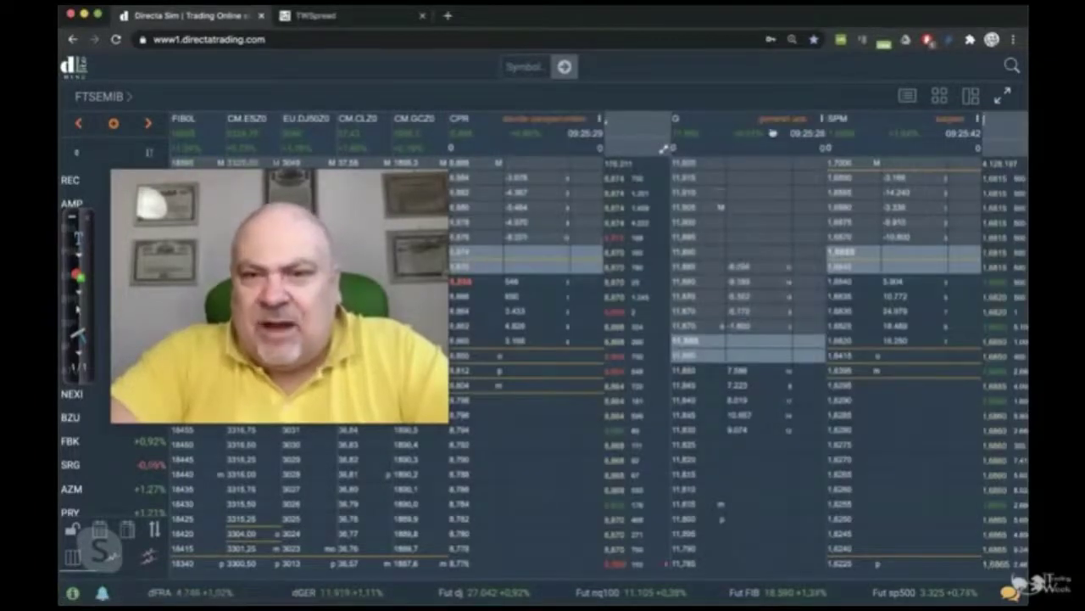
click(771, 122)
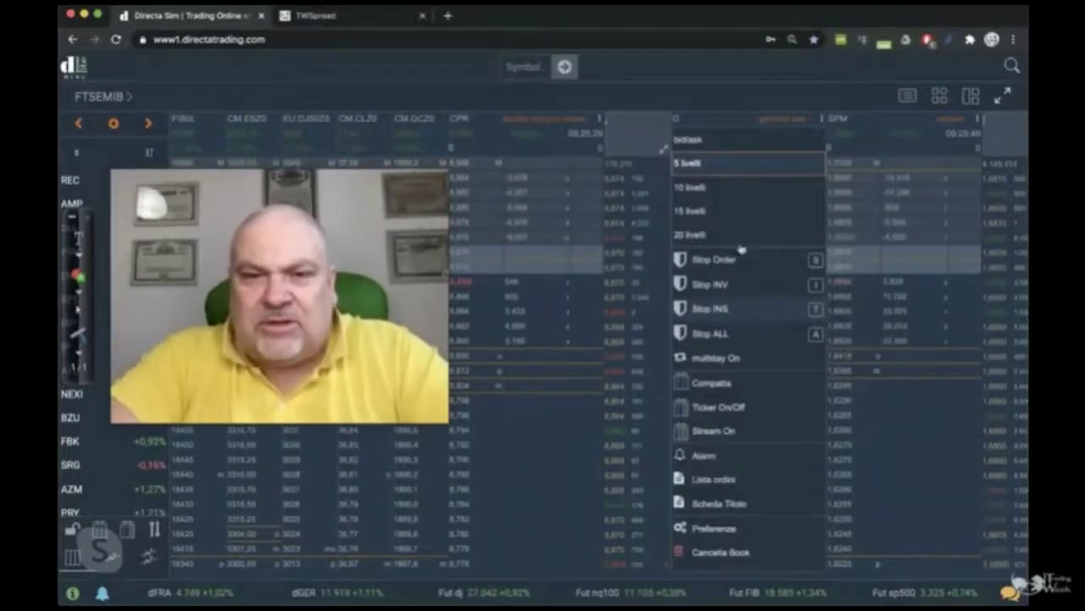
click(691, 138)
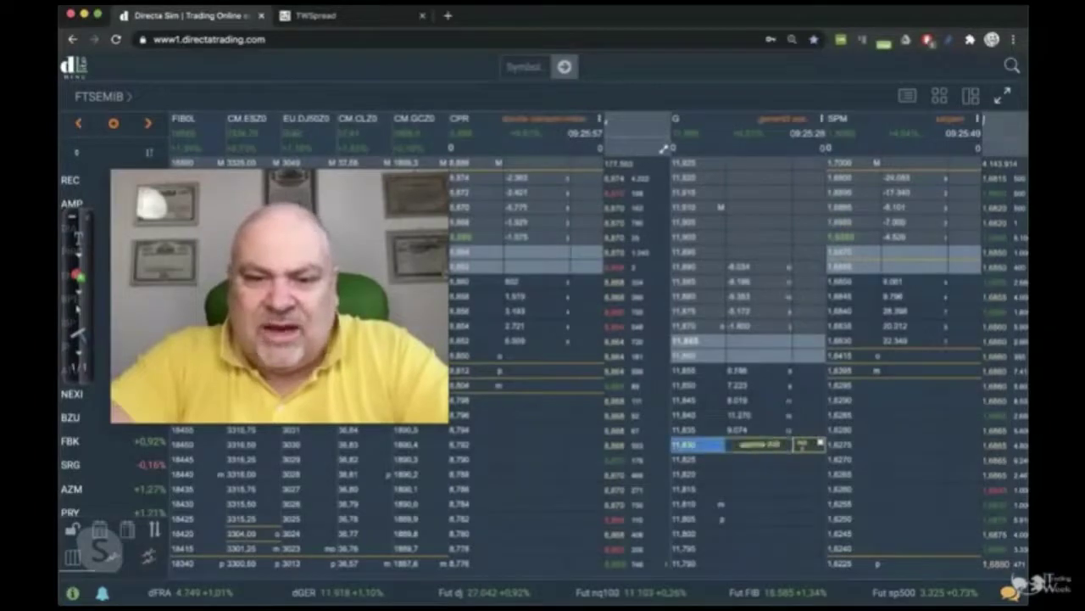
click(747, 450)
click(749, 492)
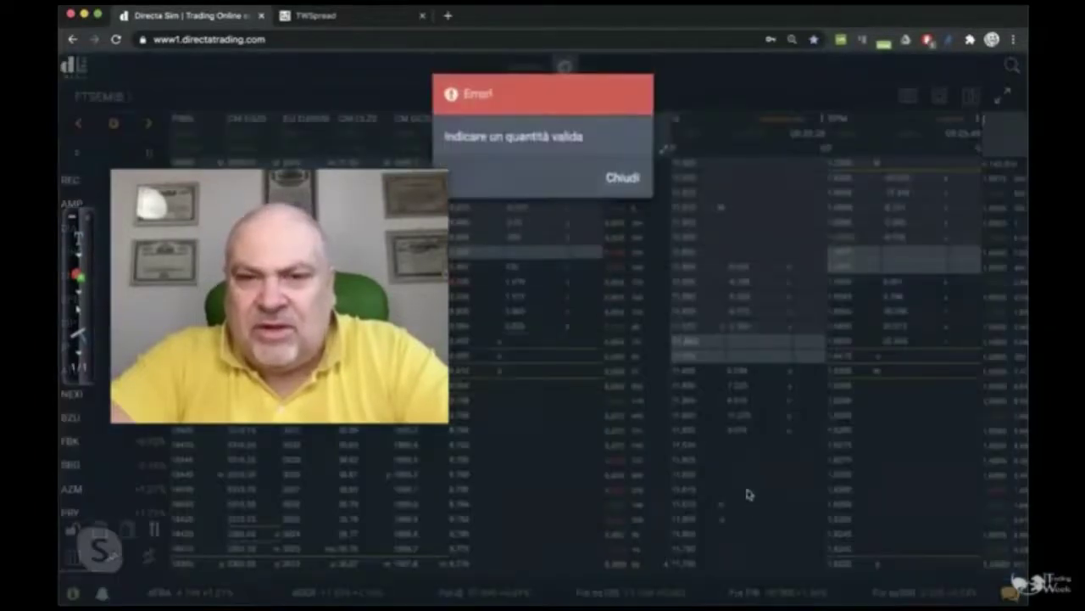
click(622, 178)
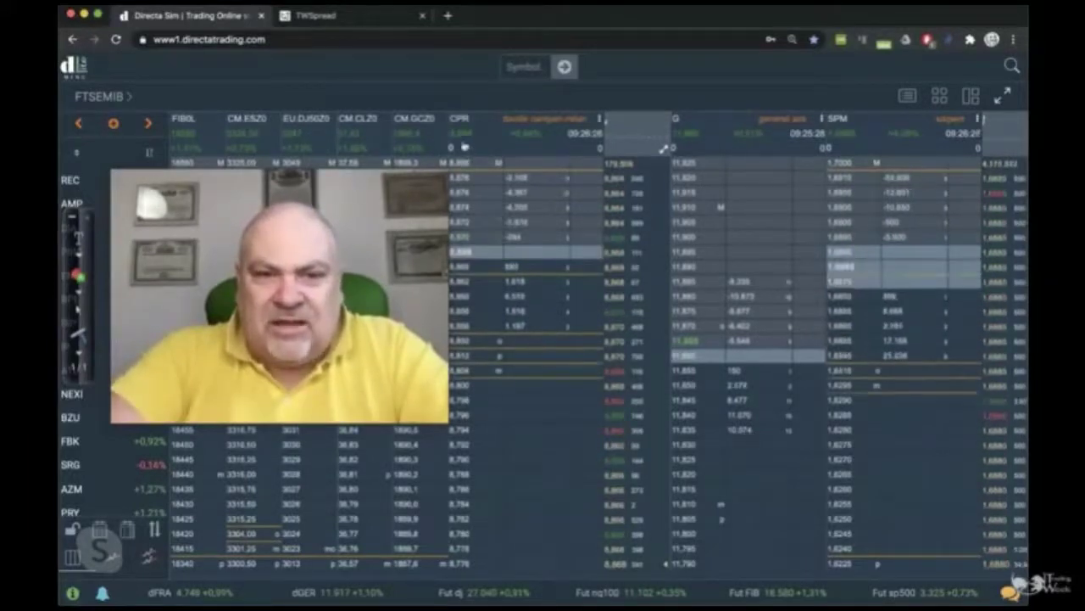
Bring back the Saipem chart and set its interval to 1 day
click(109, 560)
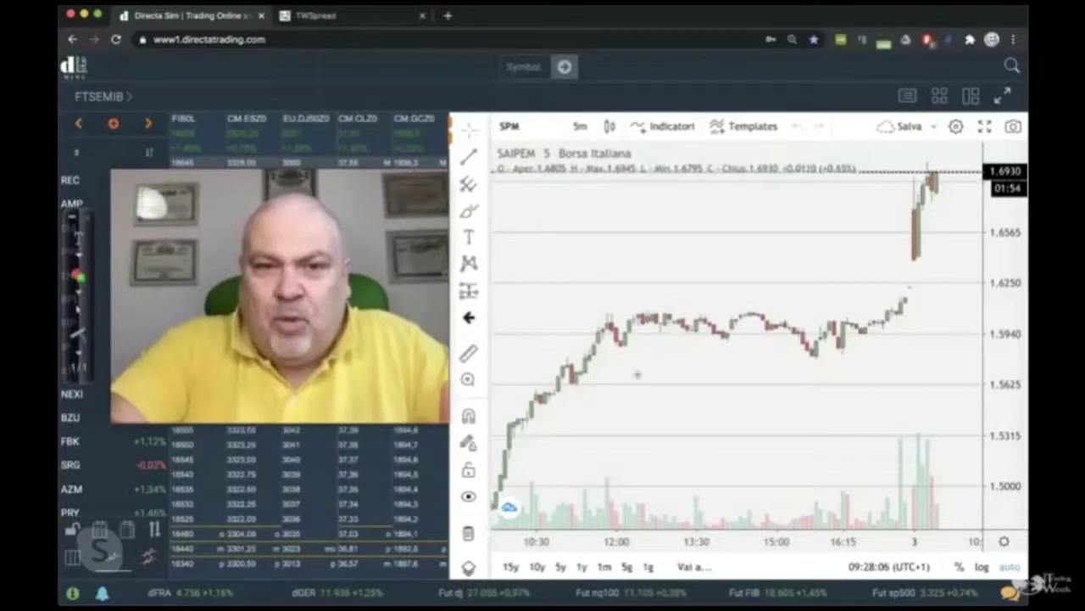
click(580, 127)
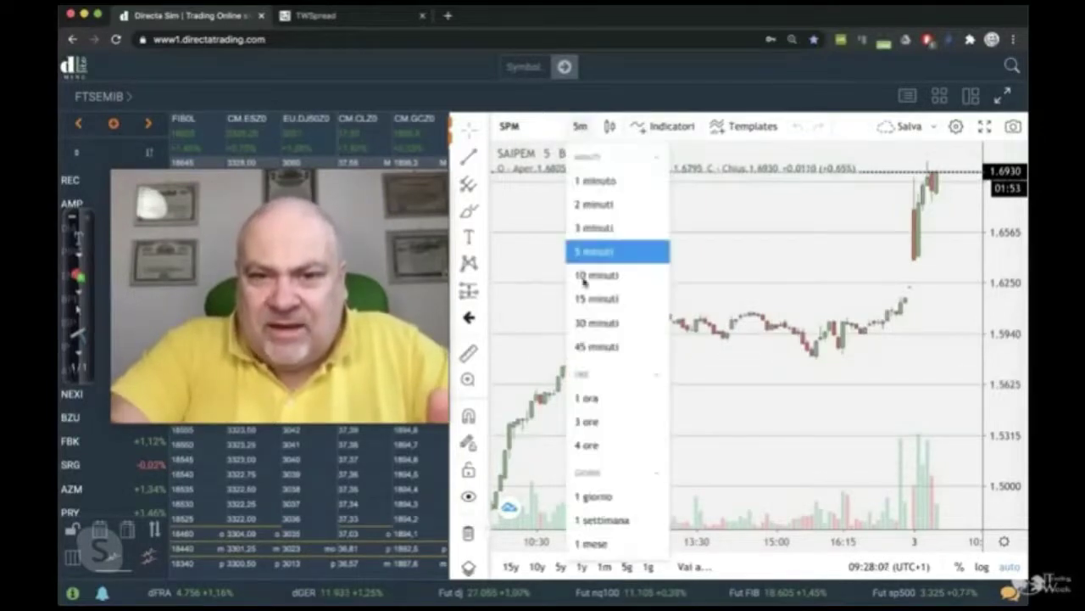
click(602, 497)
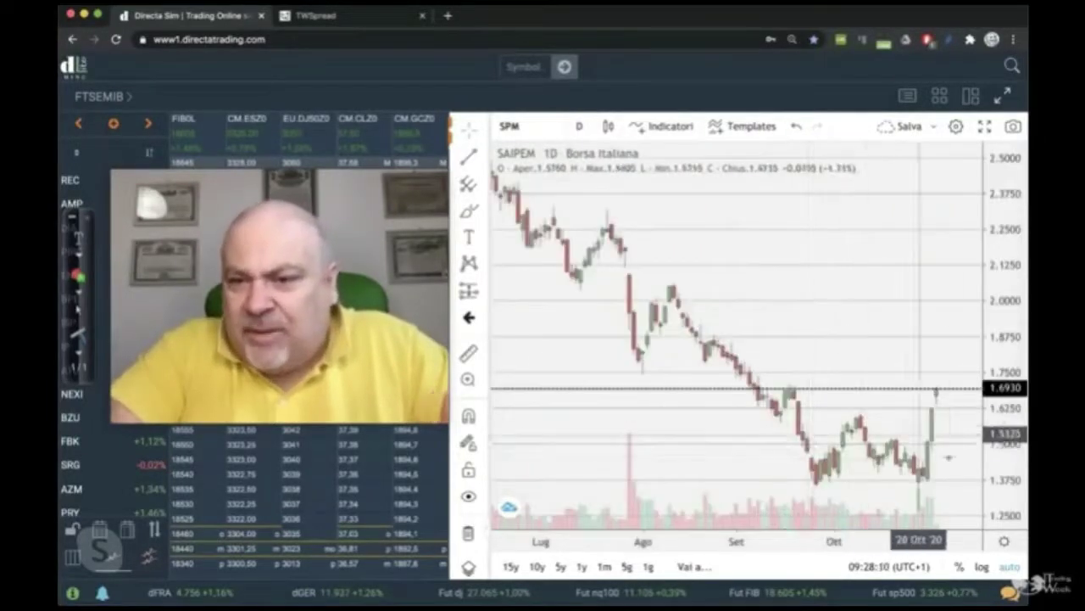